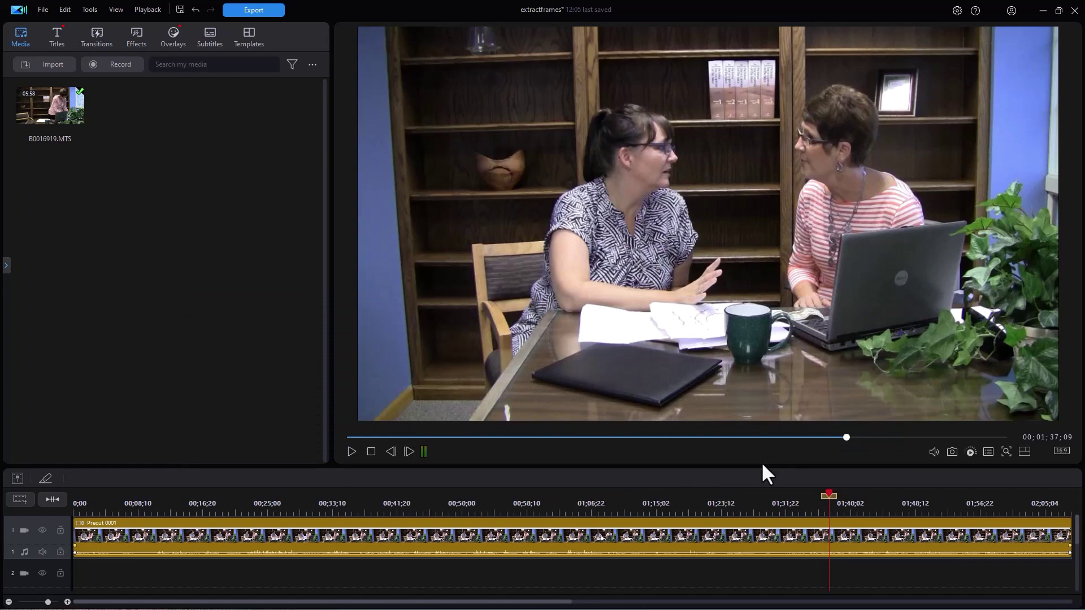
- Step the preview forward and back a few frames to look for a usable shot
{"action": "key", "text": "period"}
{"action": "key", "text": "period"}
{"action": "key", "text": "period"}
{"action": "key", "text": "period"}
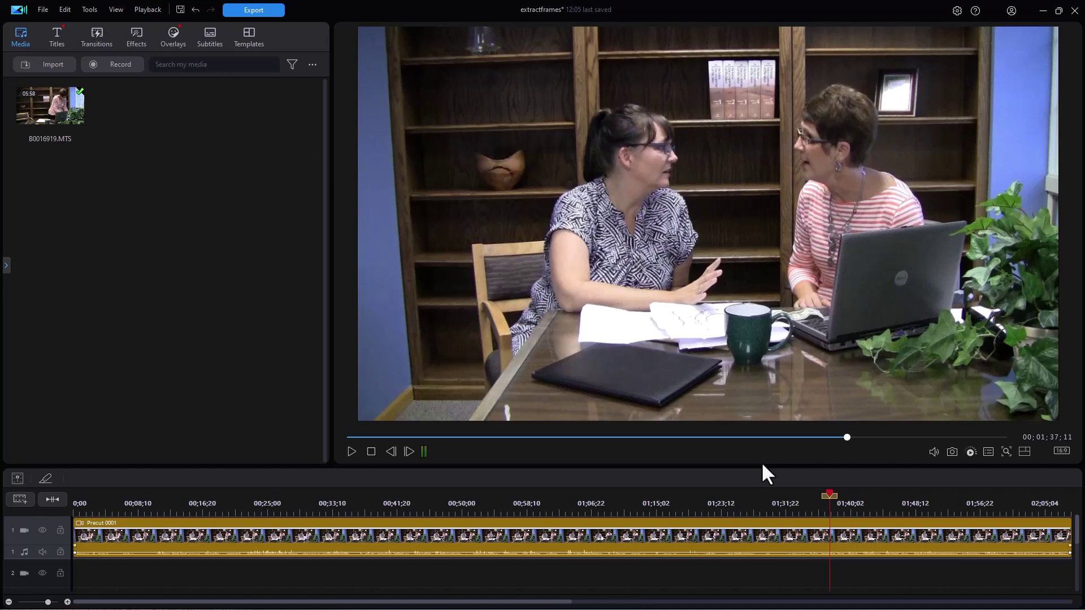
{"action": "key", "text": "period"}
{"action": "key", "text": "period"}
{"action": "key", "text": "period"}
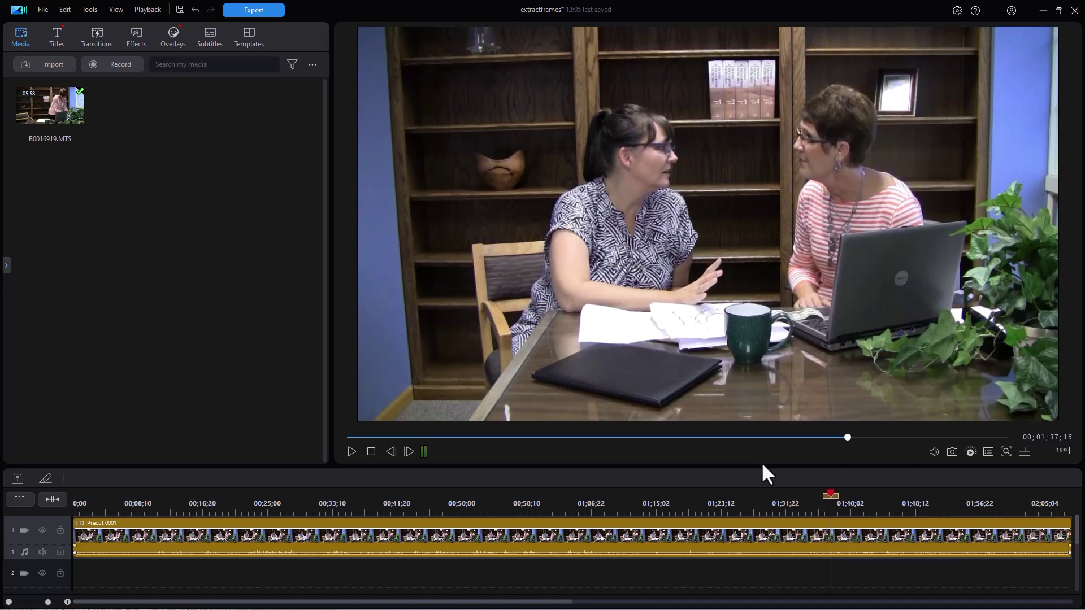
{"action": "key", "text": "period"}
{"action": "key", "text": "period"}
{"action": "key", "text": "period"}
{"action": "key", "text": "period"}
{"action": "key", "text": "period"}
{"action": "key", "text": "period"}
{"action": "key", "text": "comma"}
{"action": "key", "text": "comma"}
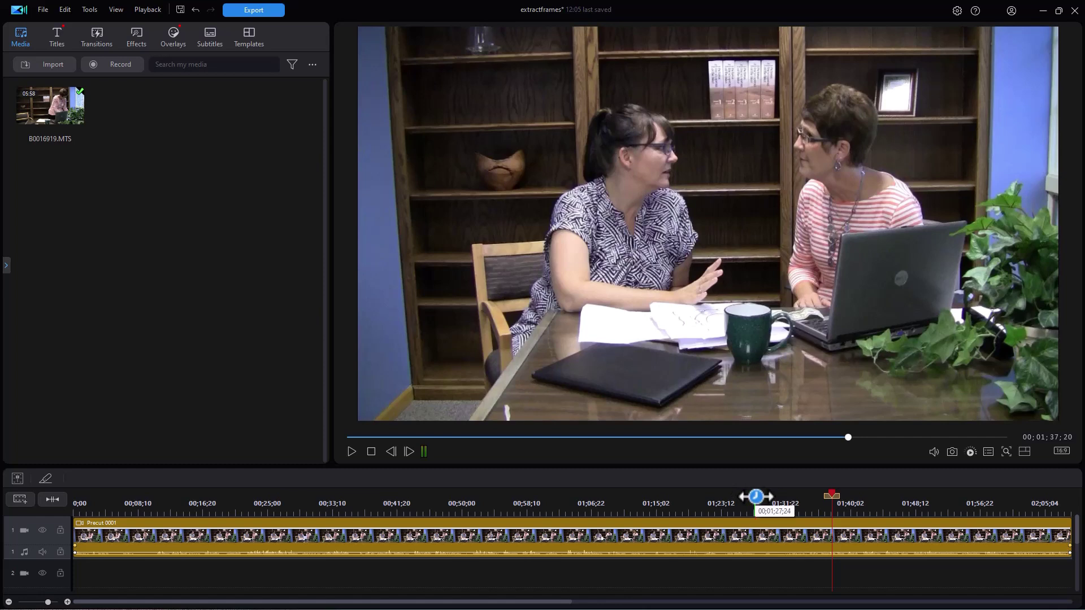
- Move the playhead to frame 00;01;29;02 and take a snapshot of it
{"action": "left_click", "coordinate": [755, 498]}
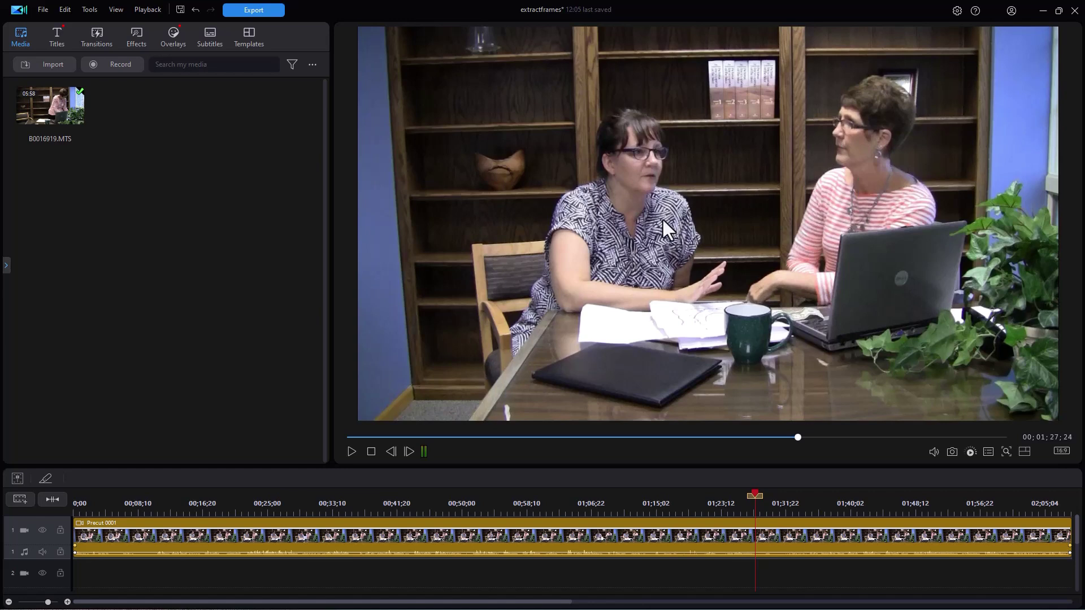
{"action": "key", "text": "Left"}
{"action": "key", "text": "Left"}
{"action": "key", "text": "Left"}
{"action": "key", "text": "Left"}
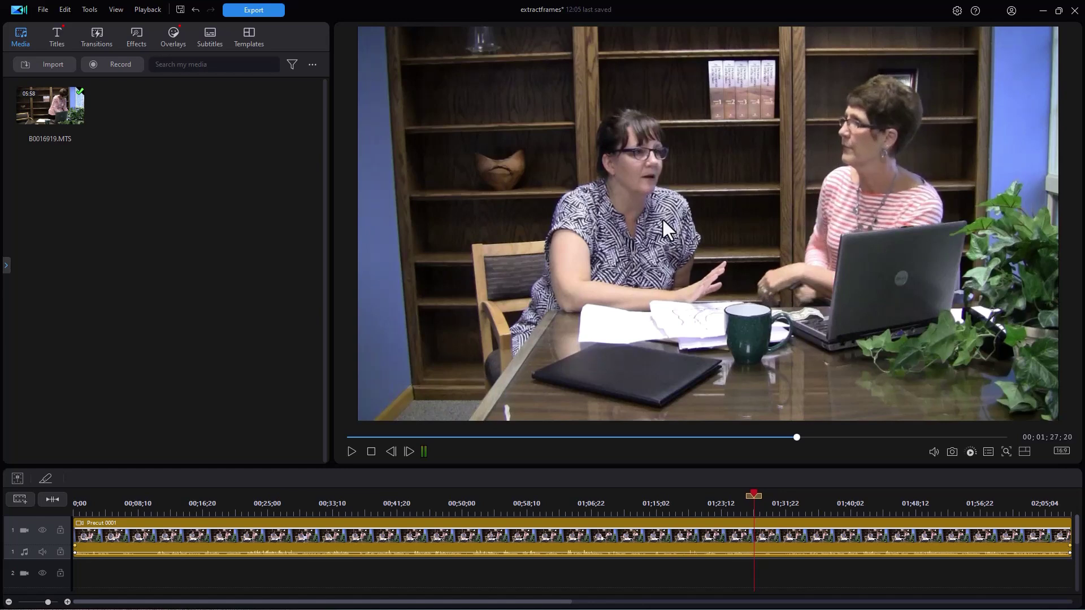
{"action": "key", "text": "Left"}
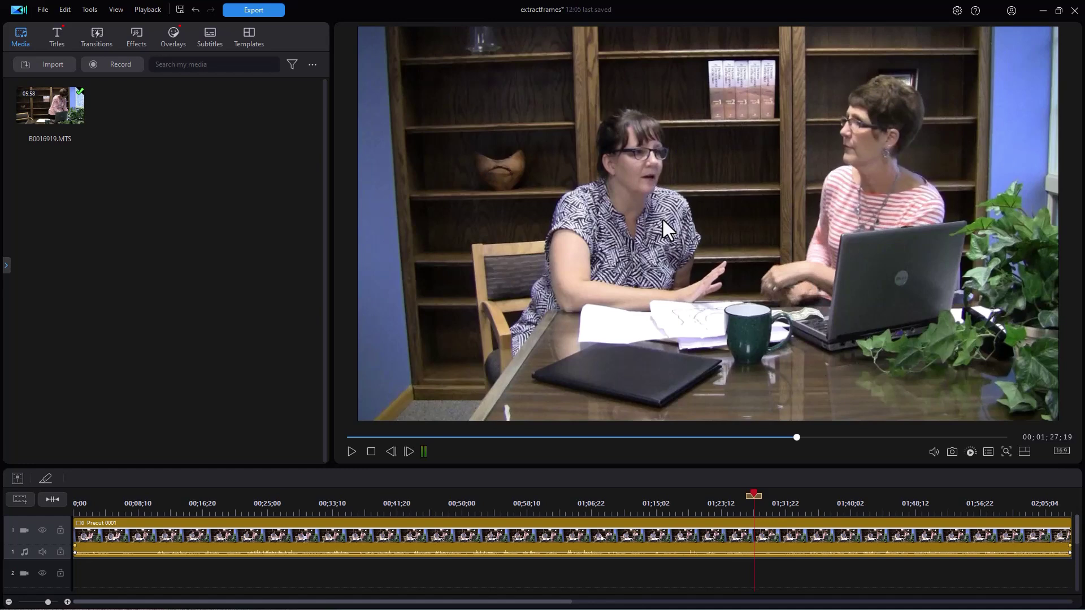
{"action": "key", "text": "Right"}
{"action": "key", "text": "Right"}
{"action": "key", "text": "Right"}
{"action": "key", "text": "Right"}
{"action": "key", "text": "Right"}
{"action": "key", "text": "Right"}
{"action": "key", "text": "Right"}
{"action": "key", "text": "Right"}
{"action": "key", "text": "Right"}
{"action": "key", "text": "Right"}
{"action": "key", "text": "Right"}
{"action": "key", "text": "Right"}
{"action": "key", "text": "Right"}
{"action": "key", "text": "Right"}
{"action": "key", "text": "Right"}
{"action": "key", "text": "Right"}
{"action": "key", "text": "Right"}
{"action": "key", "text": "Right"}
{"action": "key", "text": "Right"}
{"action": "key", "text": "Right"}
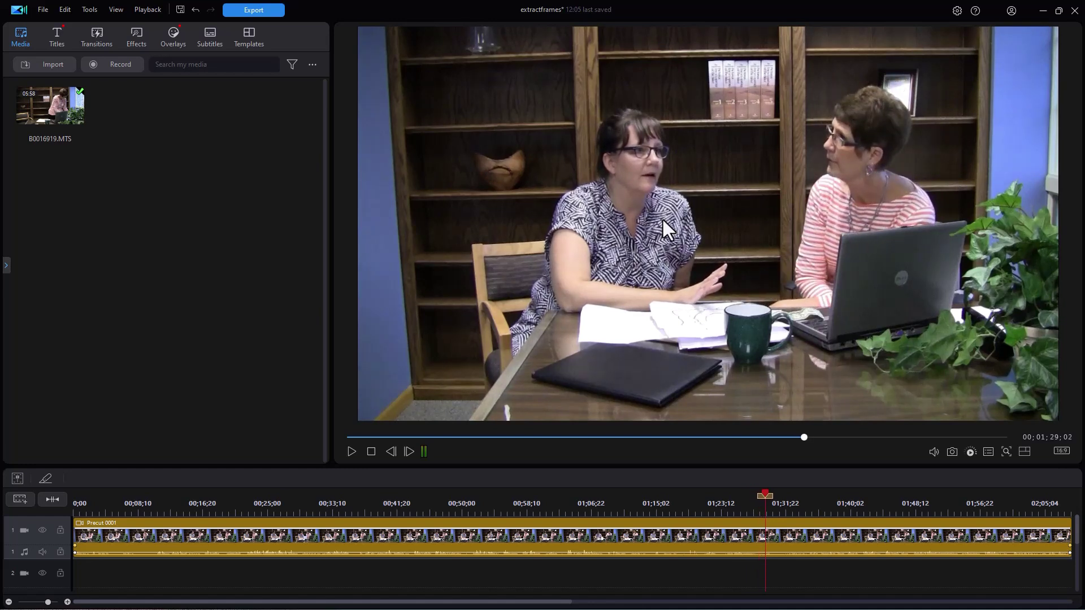
{"action": "key", "text": "ctrl+shift+s"}
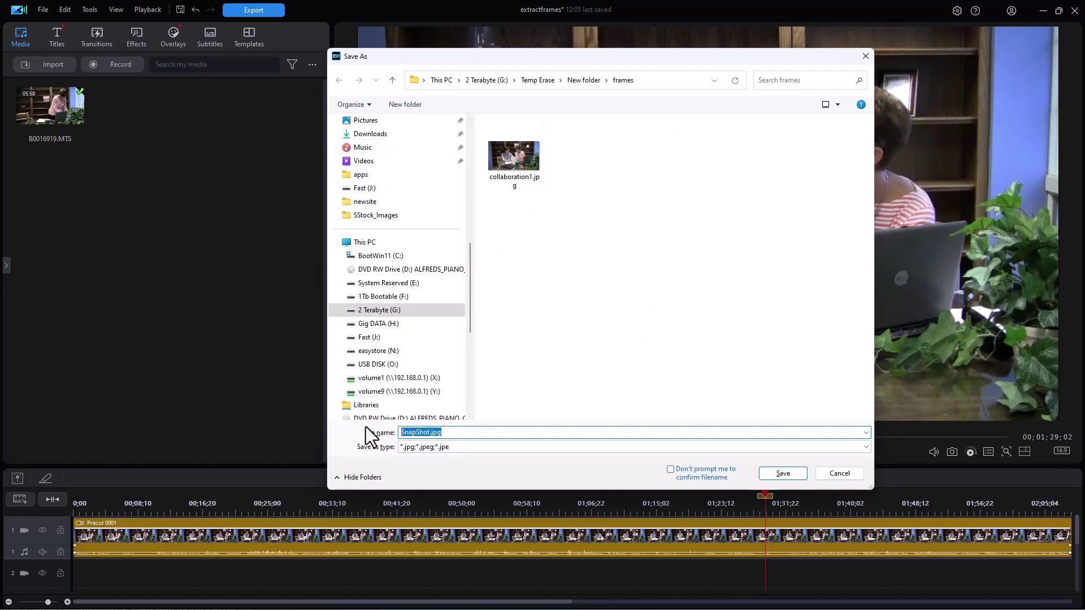
- Name and save the 00;01;29;02 snapshot so test.jpg appears in the media library
{"action": "type", "text": "coll"}
{"action": "key", "text": "Return"}
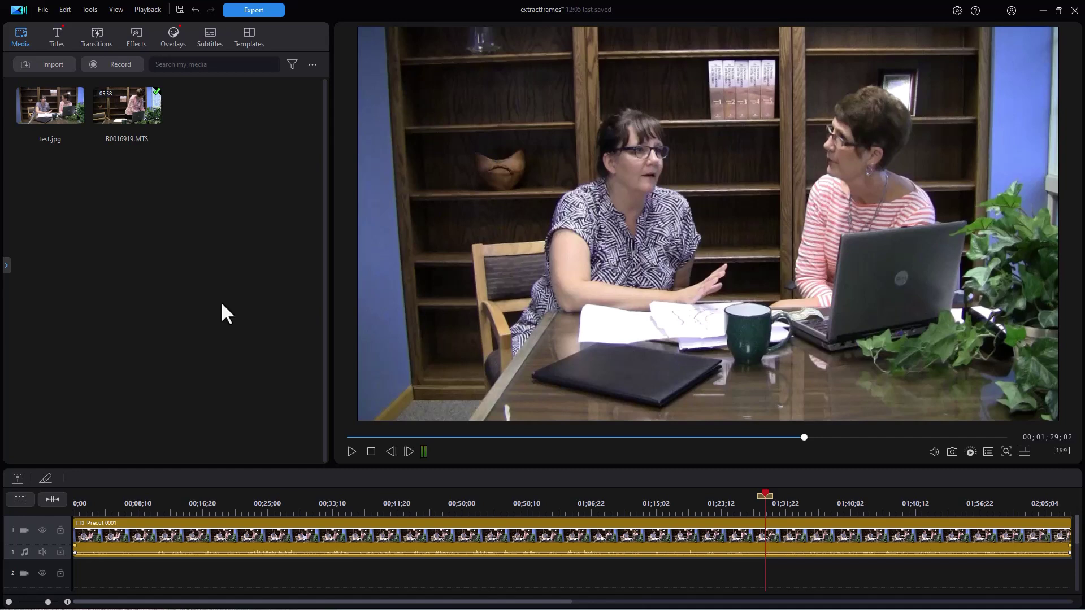
{"action": "right_click", "coordinate": [438, 541]}
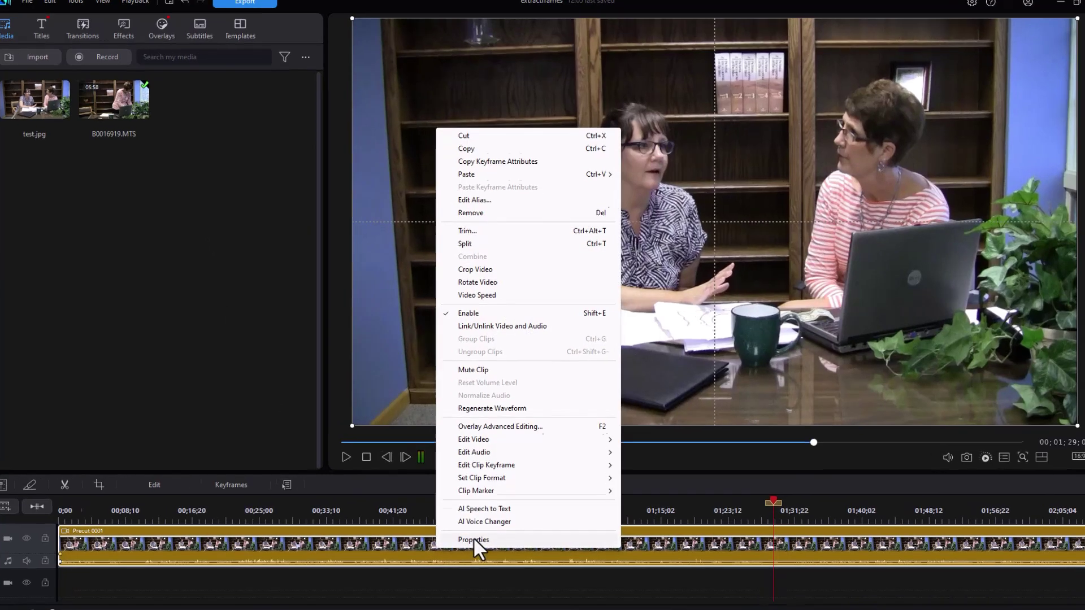
{"action": "left_click", "coordinate": [475, 532]}
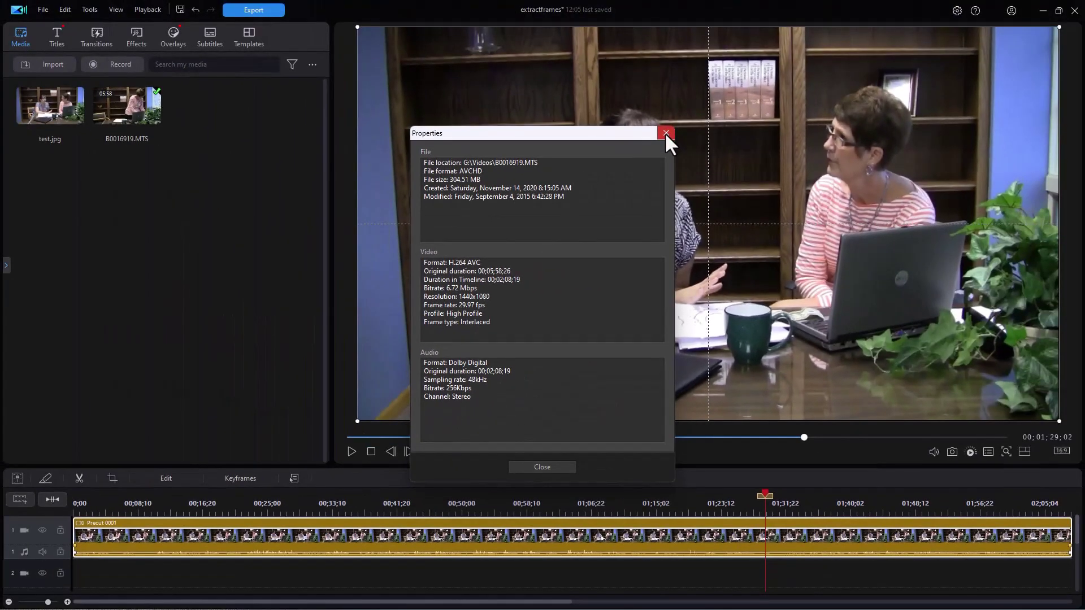
{"action": "left_click", "coordinate": [666, 133]}
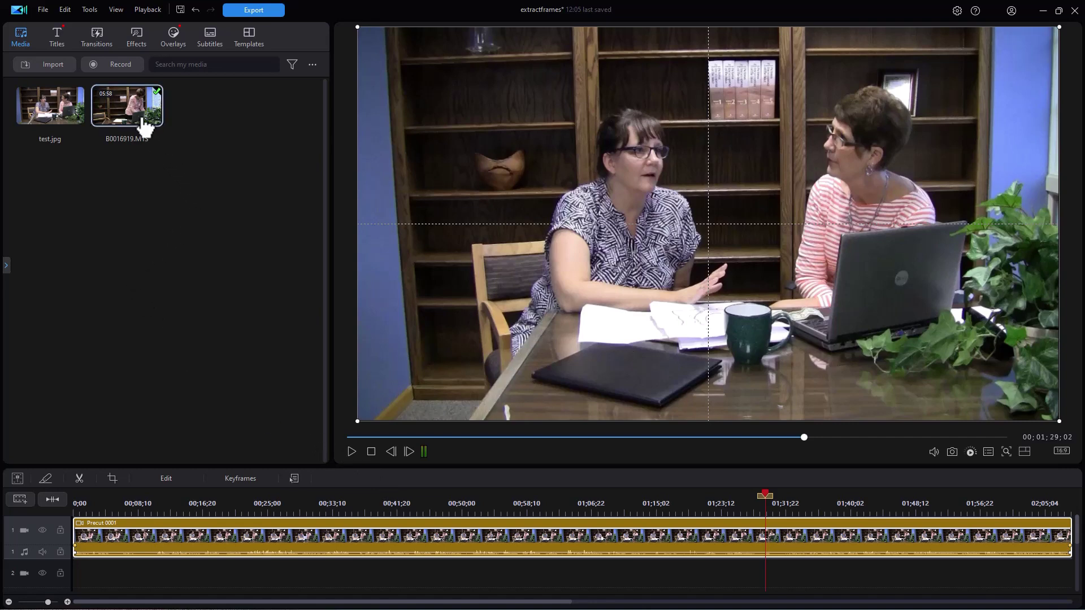
- Open the Precut tool for the B0016919.MTS source video
{"action": "mouse_move", "coordinate": [148, 118]}
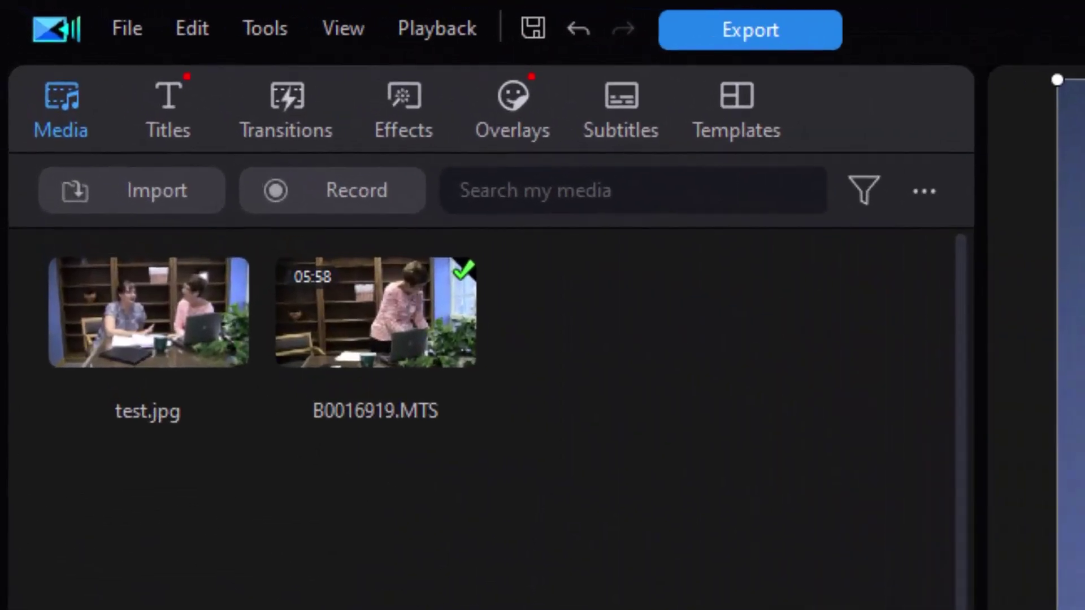
{"action": "left_click", "coordinate": [416, 339]}
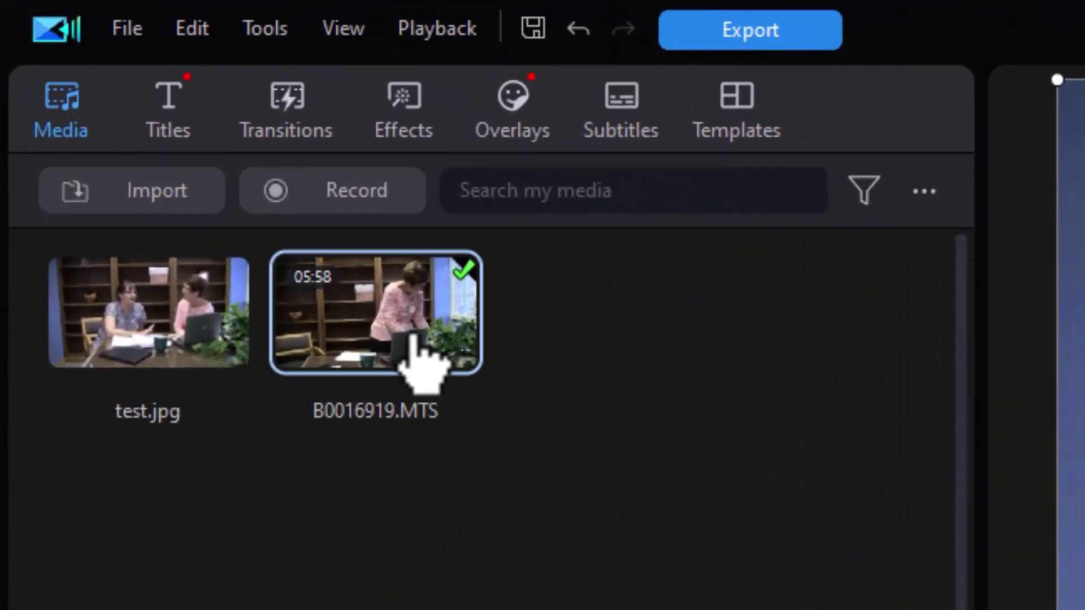
{"action": "right_click", "coordinate": [416, 339]}
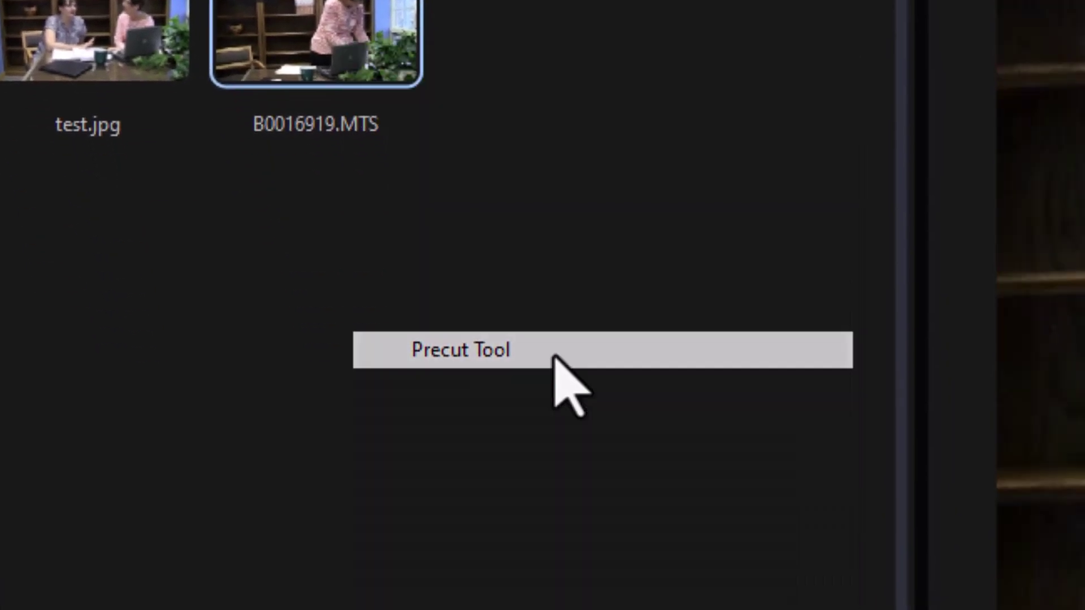
{"action": "left_click", "coordinate": [554, 356]}
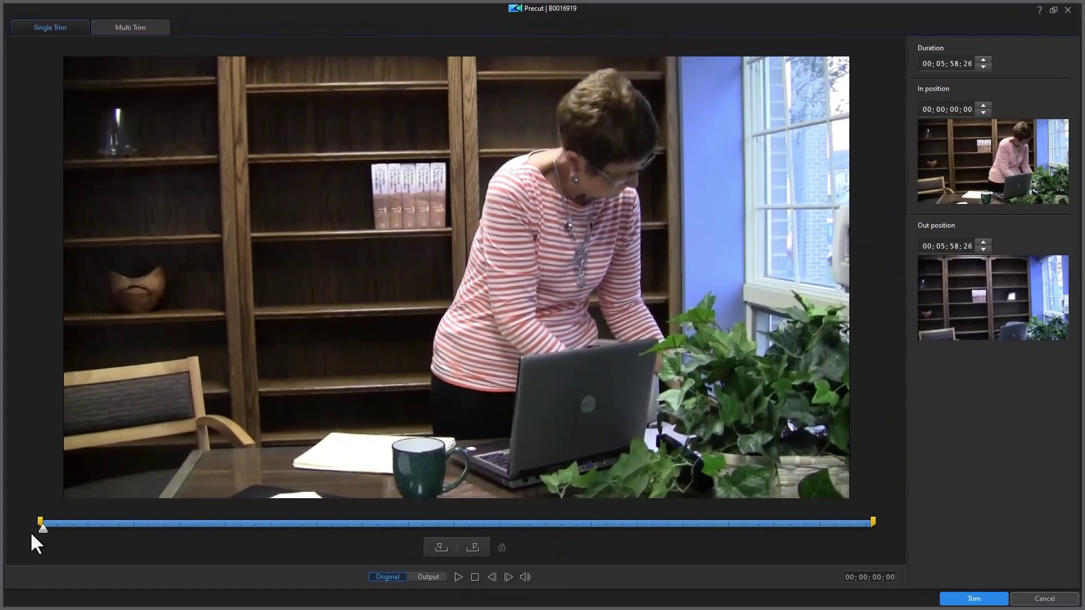
- Set the kept section to 00;02;02;22–00;02;18;12 and trim it into Precut 0001
{"action": "mouse_move", "coordinate": [42, 531]}
{"action": "left_mouse_down"}
{"action": "mouse_move", "coordinate": [329, 537]}
{"action": "mouse_move", "coordinate": [305, 539]}
{"action": "left_mouse_up"}
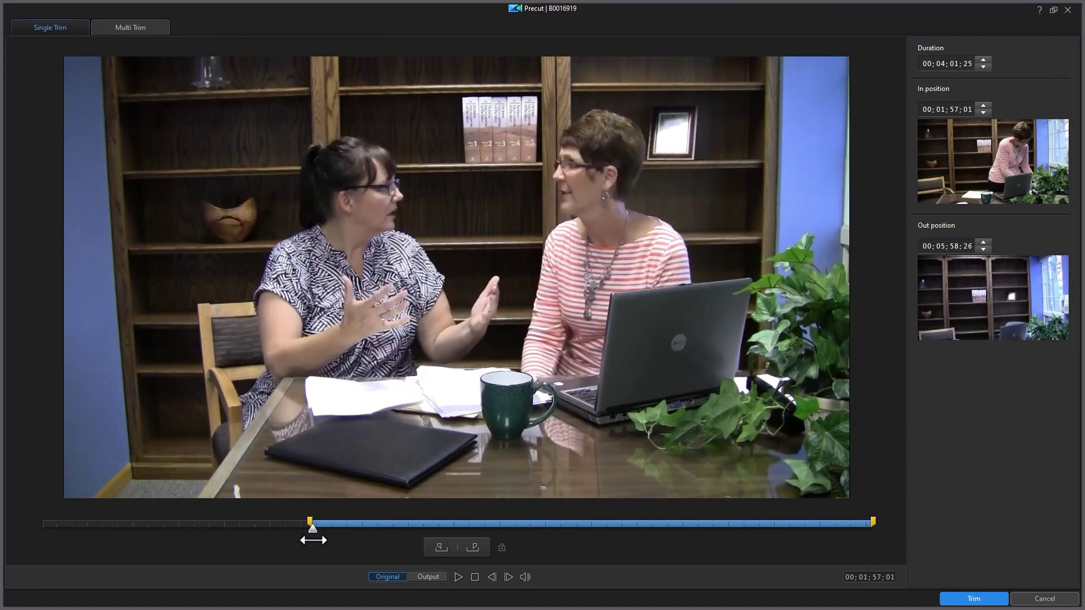
{"action": "left_click_drag", "start_coordinate": [313, 540], "coordinate": [307, 542]}
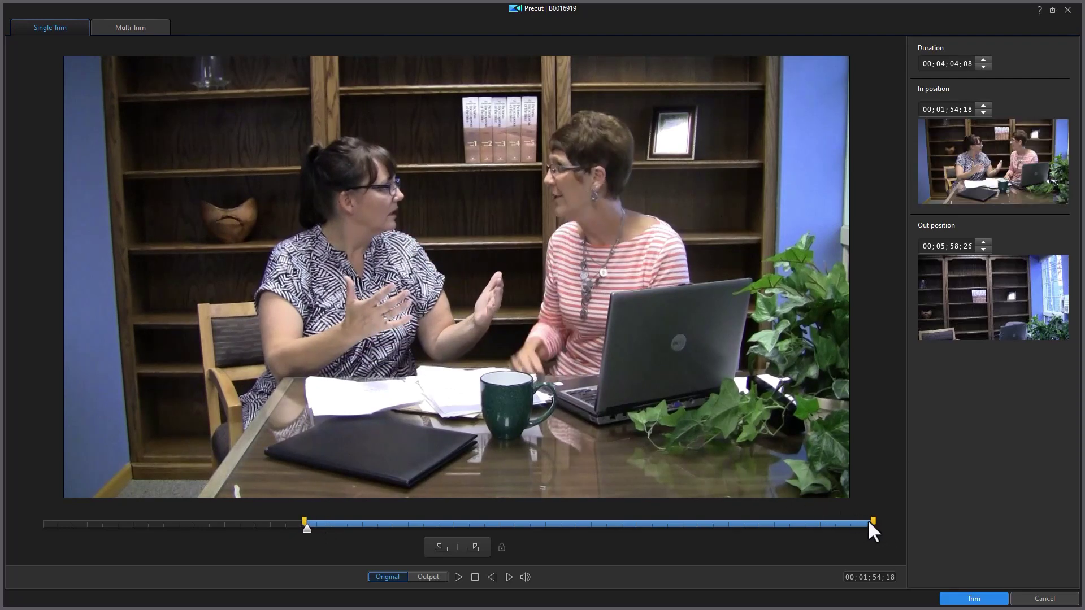
{"action": "mouse_move", "coordinate": [873, 520]}
{"action": "left_mouse_down"}
{"action": "mouse_move", "coordinate": [339, 510]}
{"action": "mouse_move", "coordinate": [362, 512]}
{"action": "left_mouse_up"}
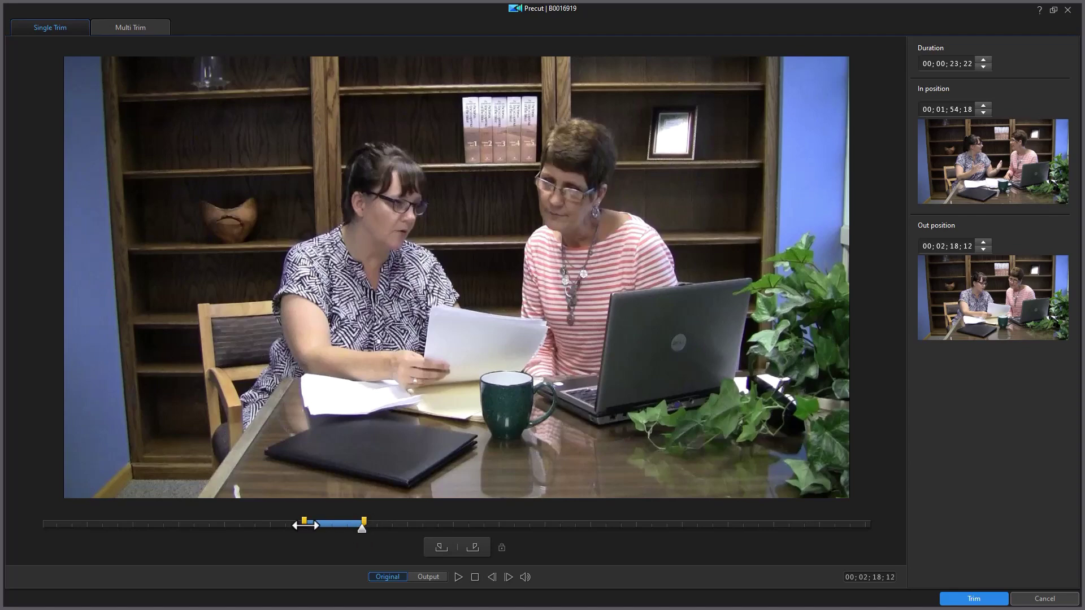
{"action": "left_click_drag", "start_coordinate": [306, 527], "coordinate": [326, 527]}
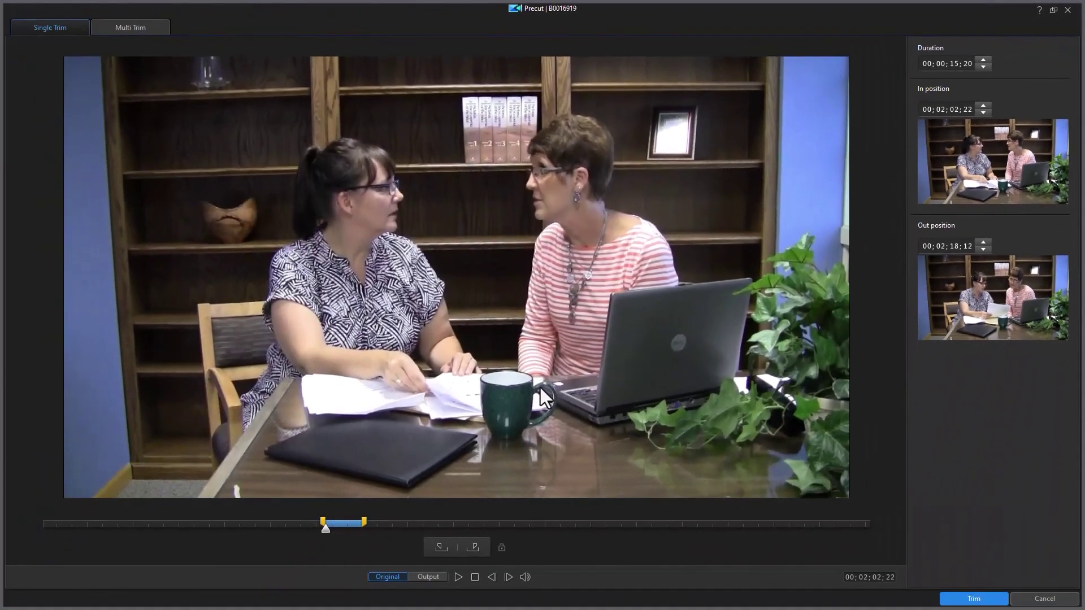
{"action": "left_click", "coordinate": [974, 599]}
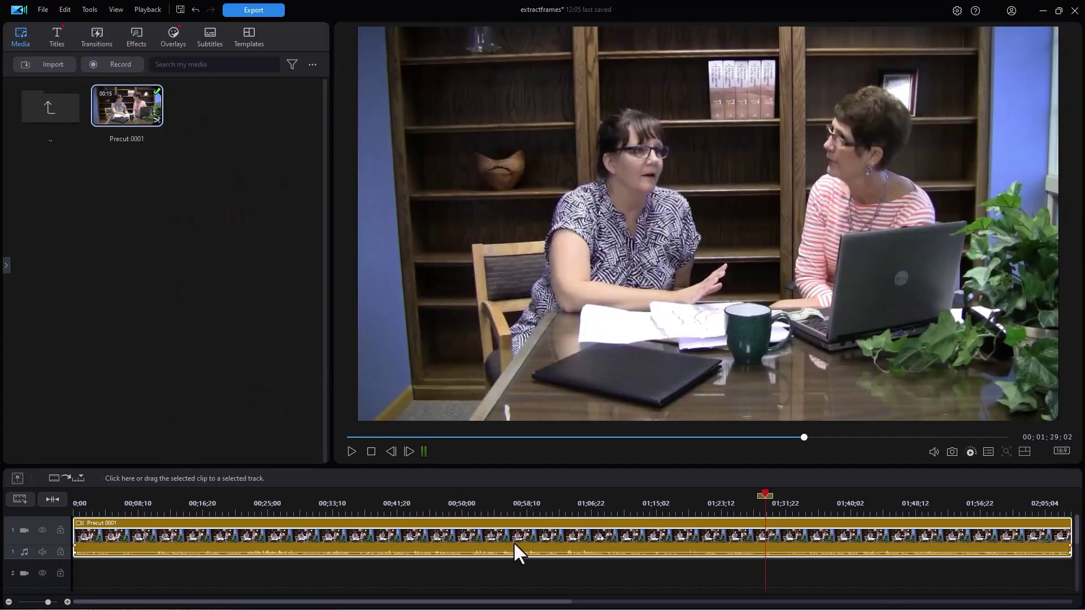
- Delete the original timeline clip and place Precut 0001 at the start of track 1
{"action": "left_click", "coordinate": [511, 541]}
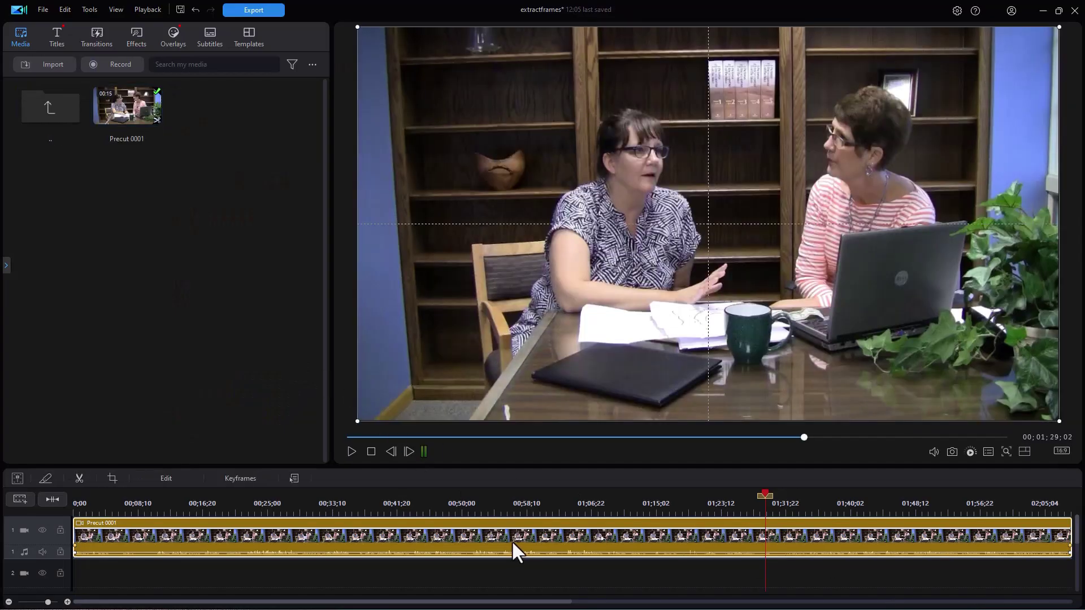
{"action": "key", "text": "Delete"}
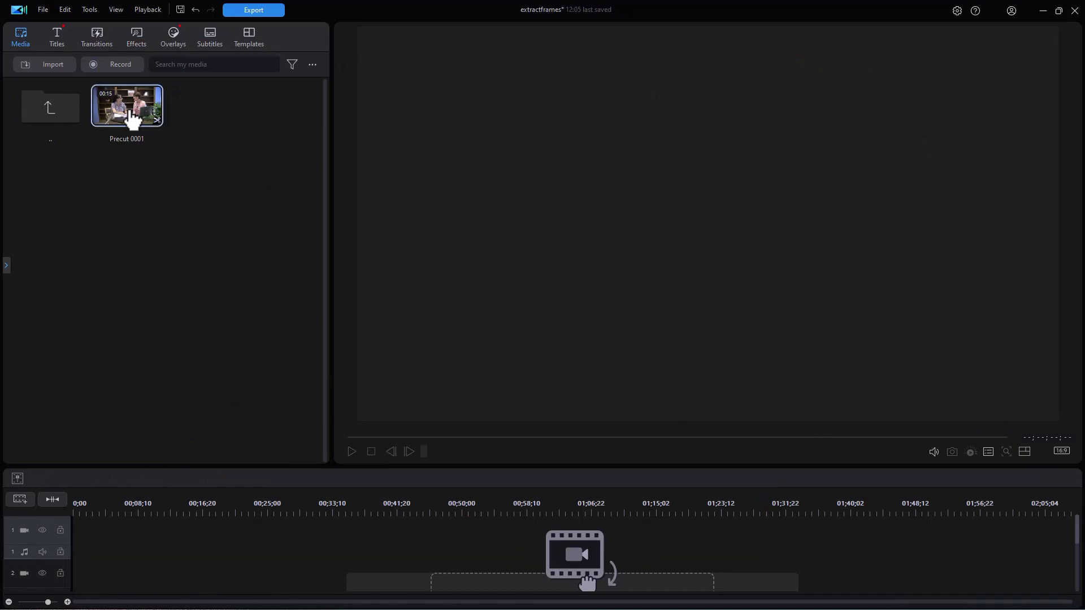
{"action": "left_click_drag", "start_coordinate": [133, 118], "coordinate": [113, 538]}
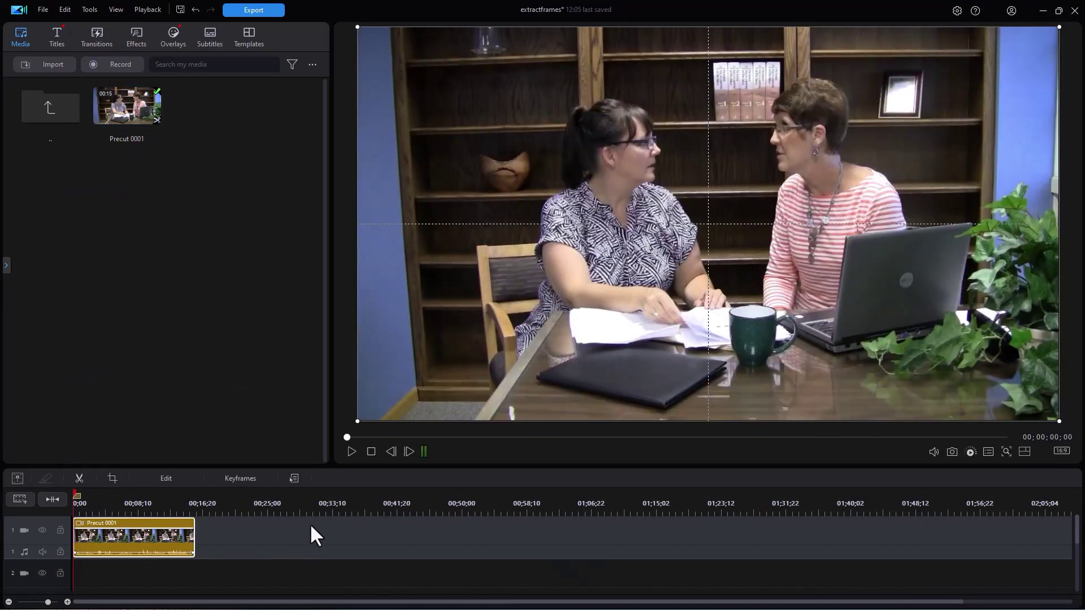
{"action": "left_click", "coordinate": [267, 13]}
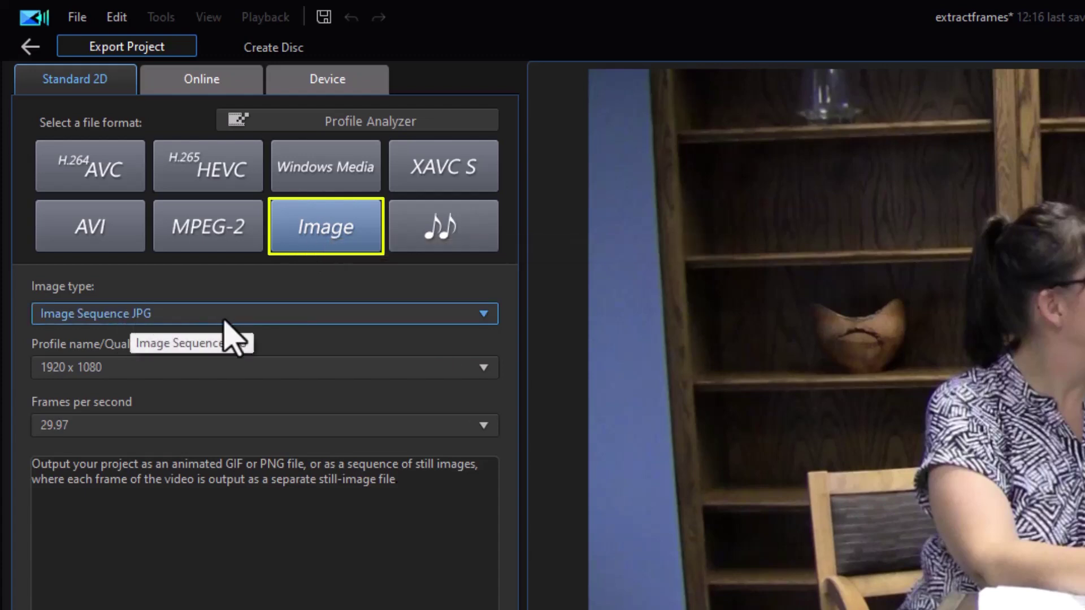
- Set the export to Image Sequence JPG at 1280 x 720, 29.97 fps
{"action": "left_click", "coordinate": [484, 314]}
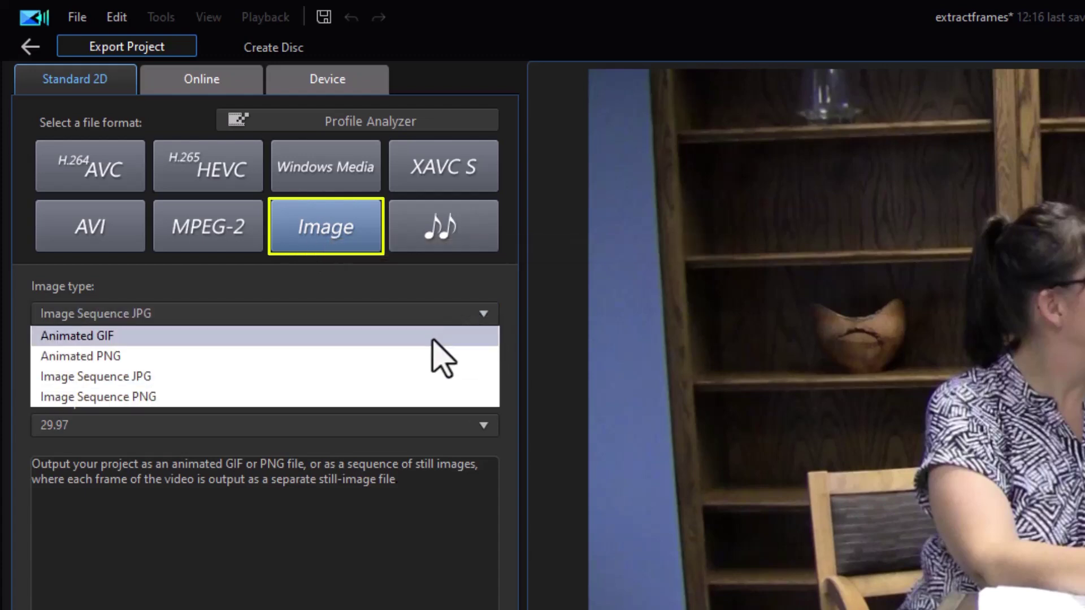
{"action": "left_click", "coordinate": [427, 385]}
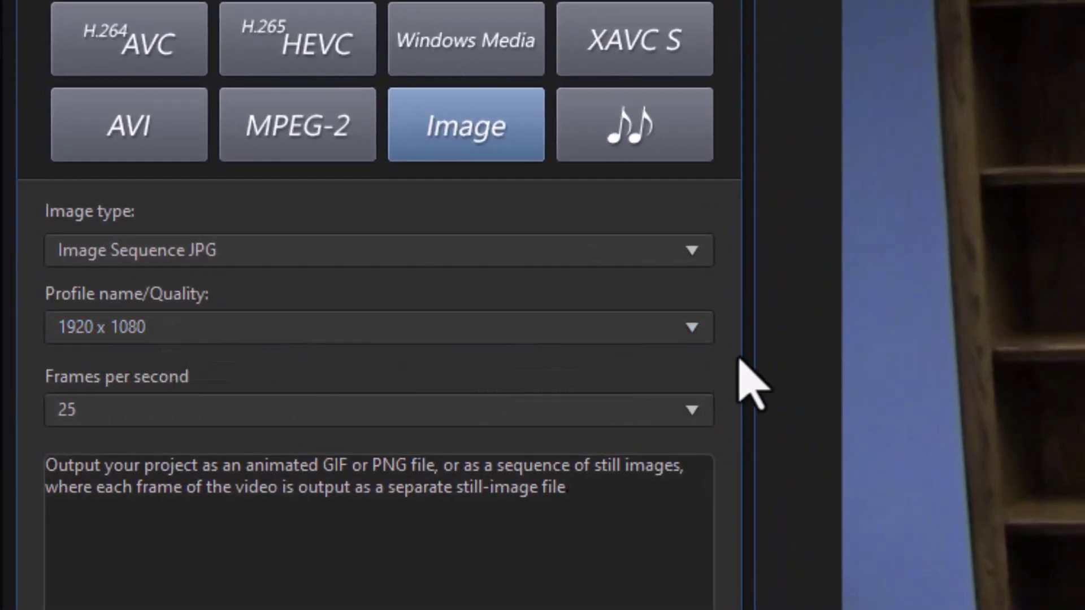
{"action": "left_click", "coordinate": [694, 330]}
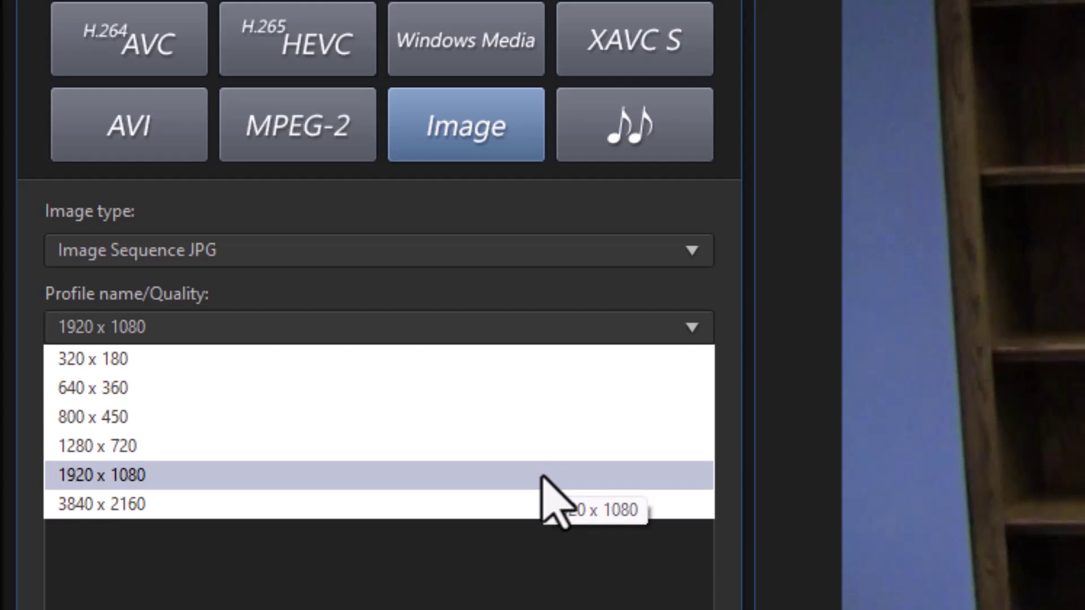
{"action": "left_click", "coordinate": [480, 448]}
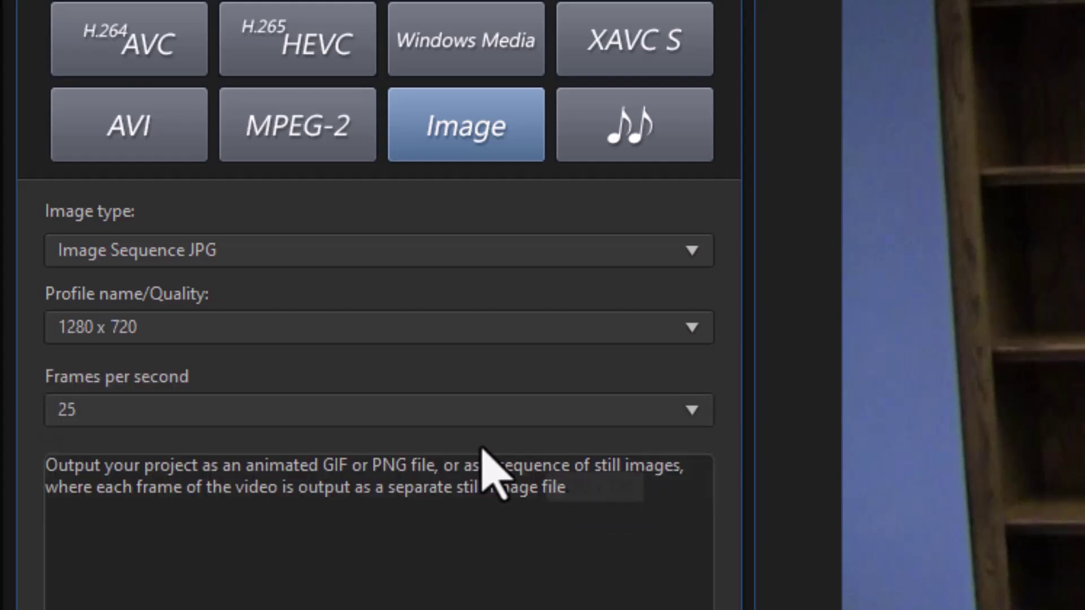
{"action": "left_click", "coordinate": [693, 410]}
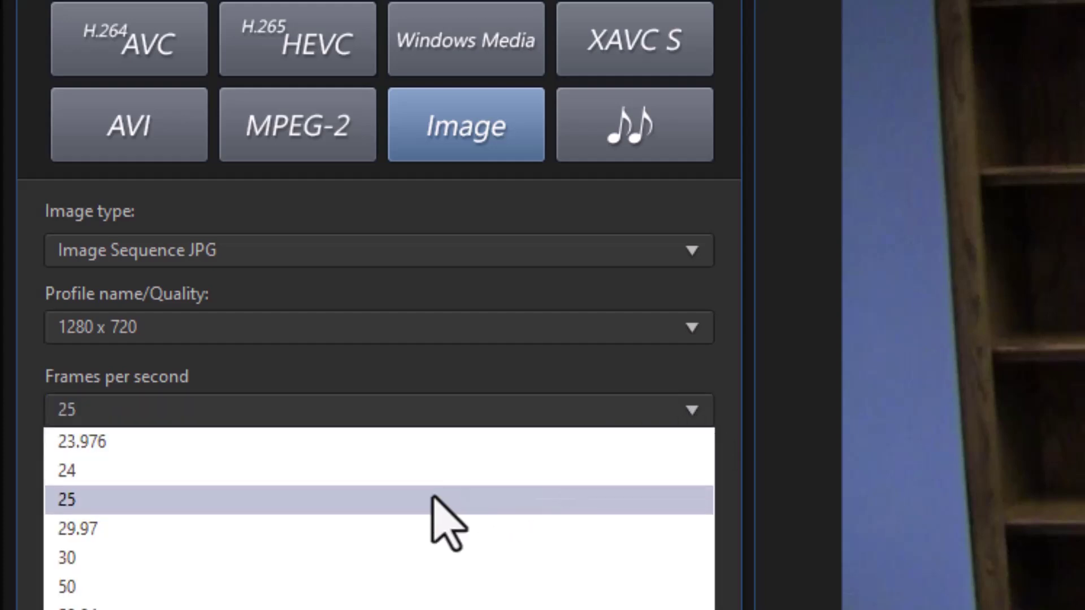
{"action": "left_click", "coordinate": [403, 541]}
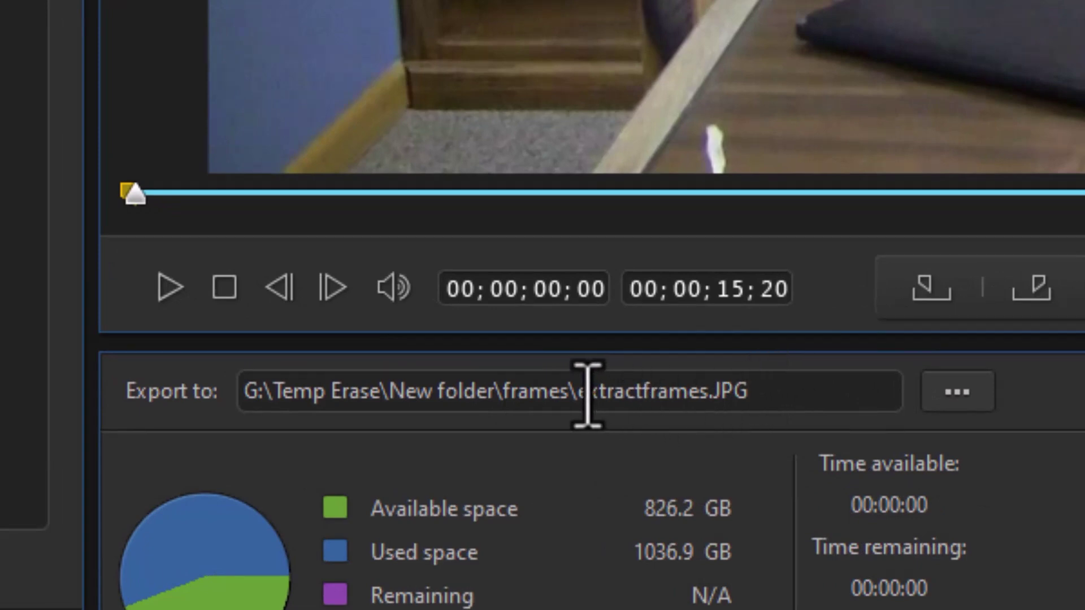
- Rename the output from extractframes to test2, produce it, and return to editing
{"action": "left_click_drag", "start_coordinate": [577, 395], "coordinate": [709, 395]}
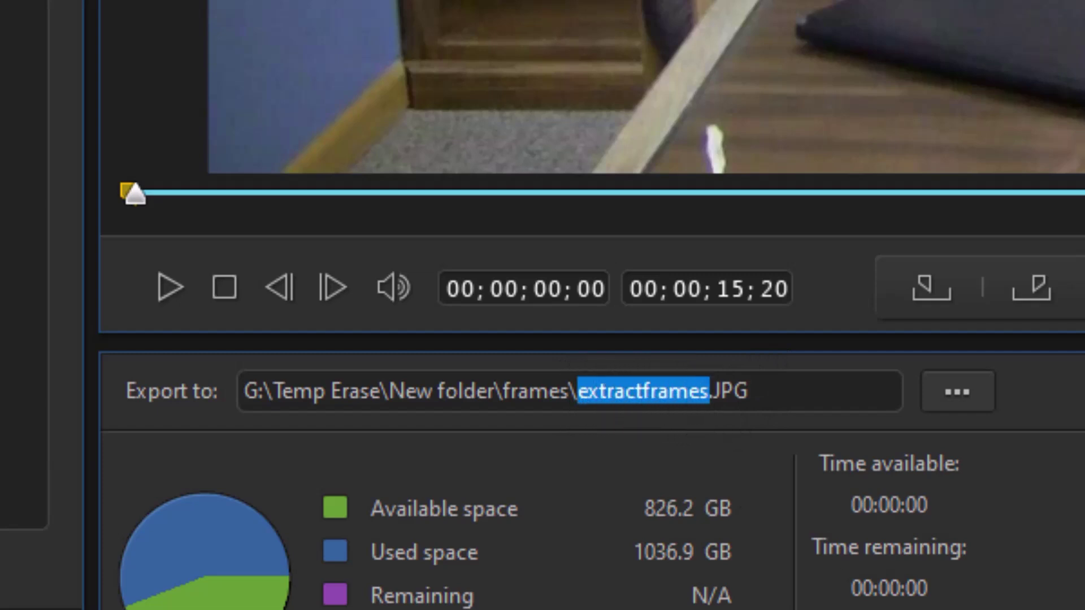
{"action": "type", "text": "test"}
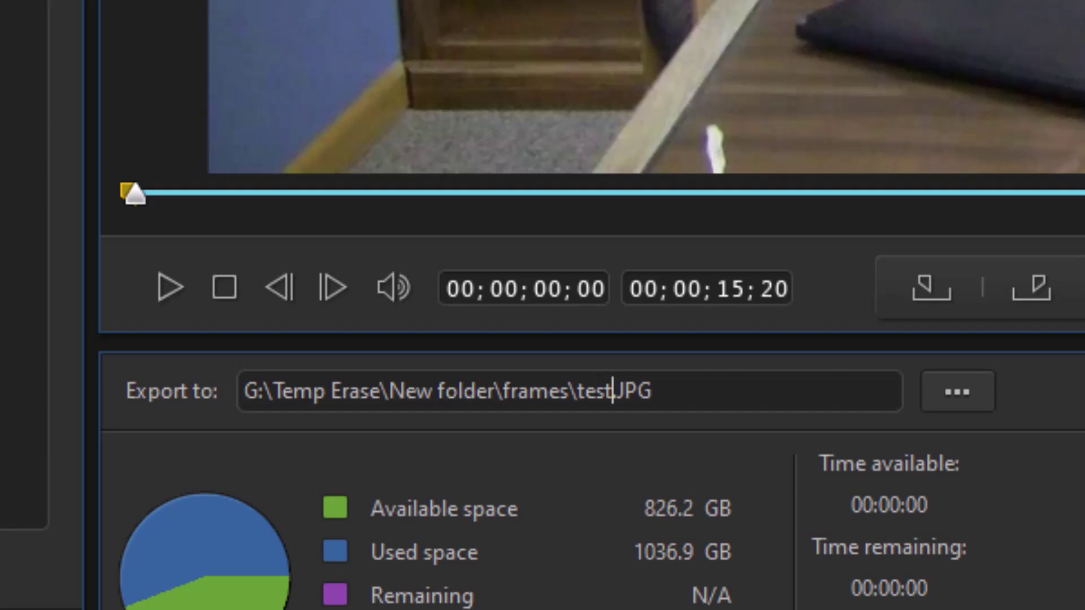
{"action": "type", "text": "2"}
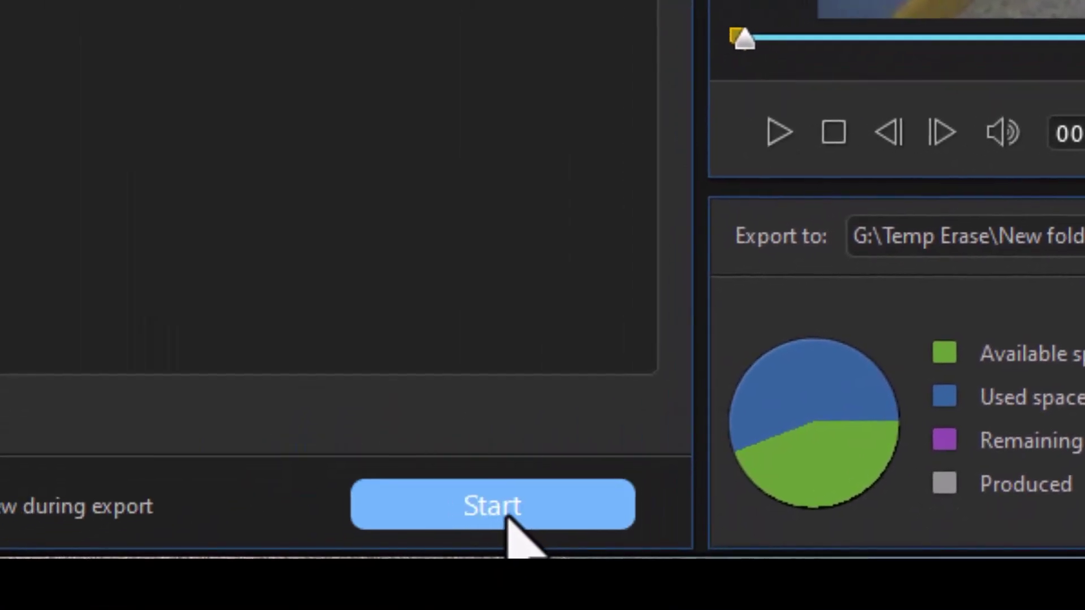
{"action": "left_click", "coordinate": [507, 517]}
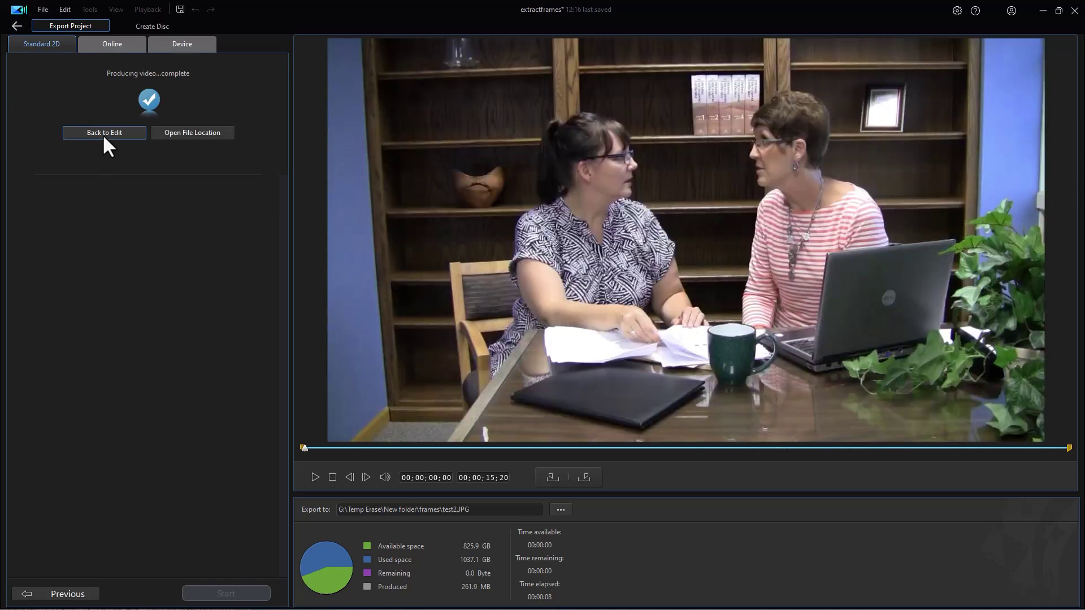
{"action": "left_click", "coordinate": [100, 132]}
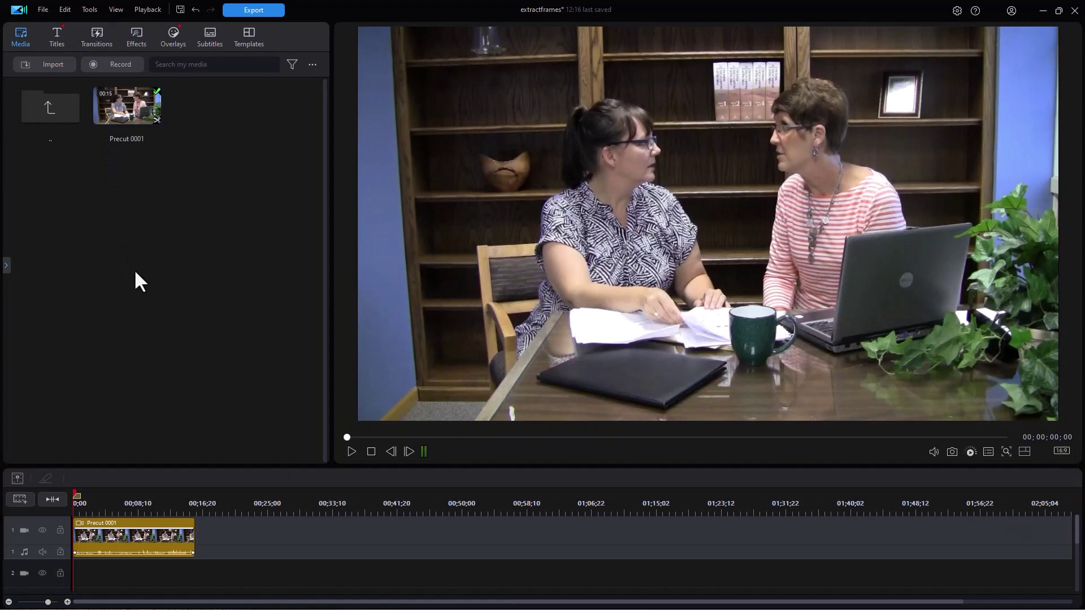
- Open test2_000.jpg from the frames folder in Windows Photo Viewer
{"action": "double_click", "coordinate": [50, 119]}
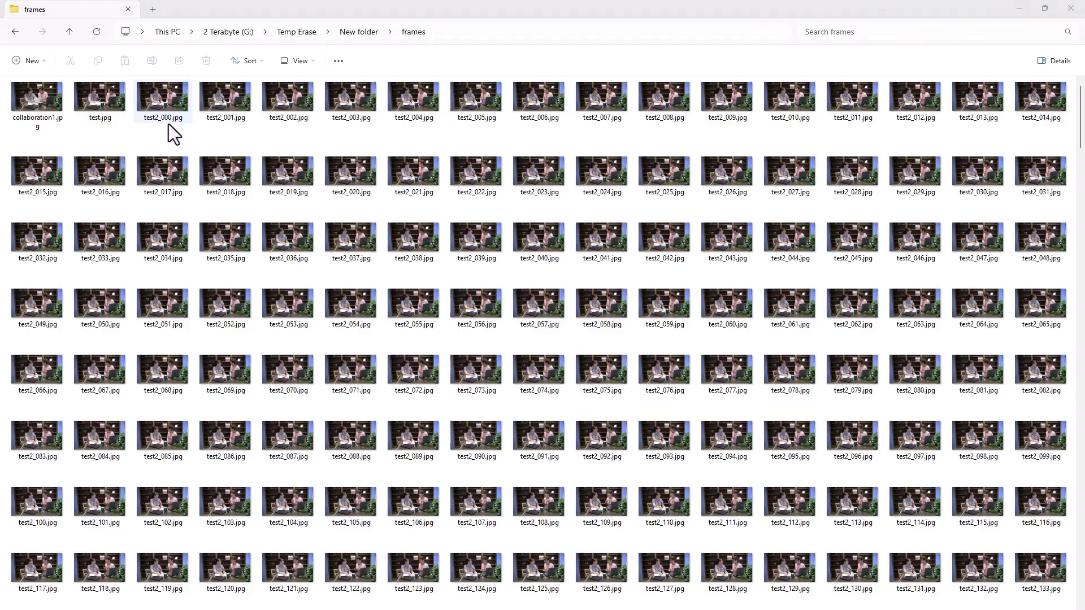
{"action": "double_click", "coordinate": [171, 106]}
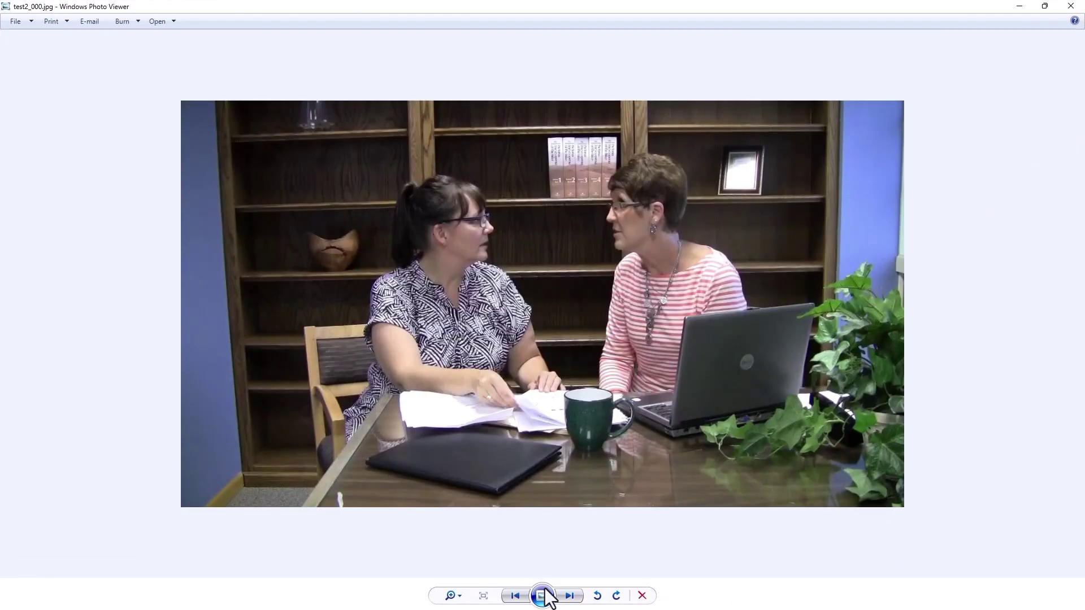
- Page through the exported frames from test2_000 to test2_042, then close Photo Viewer
{"action": "left_click", "coordinate": [570, 596]}
{"action": "left_click", "coordinate": [569, 596]}
{"action": "left_click", "coordinate": [570, 596]}
{"action": "left_click", "coordinate": [570, 596]}
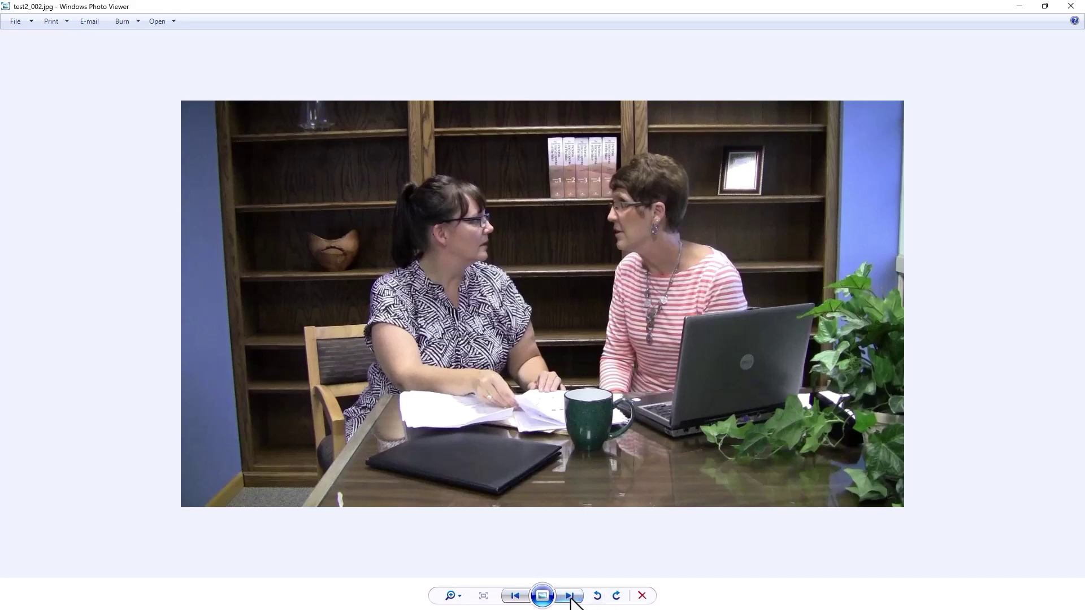
{"action": "left_click", "coordinate": [569, 596]}
{"action": "left_click", "coordinate": [570, 596]}
{"action": "left_click", "coordinate": [570, 596]}
{"action": "left_click", "coordinate": [569, 597]}
{"action": "left_click", "coordinate": [569, 598]}
{"action": "left_click", "coordinate": [570, 598]}
{"action": "left_click", "coordinate": [569, 598]}
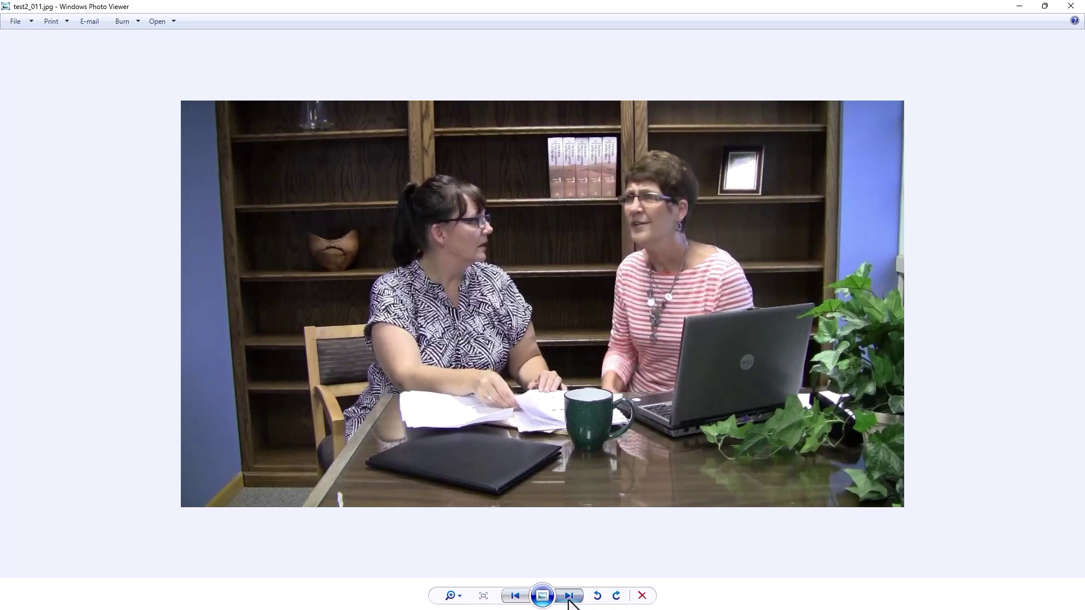
{"action": "left_click", "coordinate": [570, 598]}
{"action": "left_click", "coordinate": [570, 598]}
{"action": "left_click", "coordinate": [569, 598]}
{"action": "left_click", "coordinate": [569, 598]}
{"action": "left_click", "coordinate": [569, 598]}
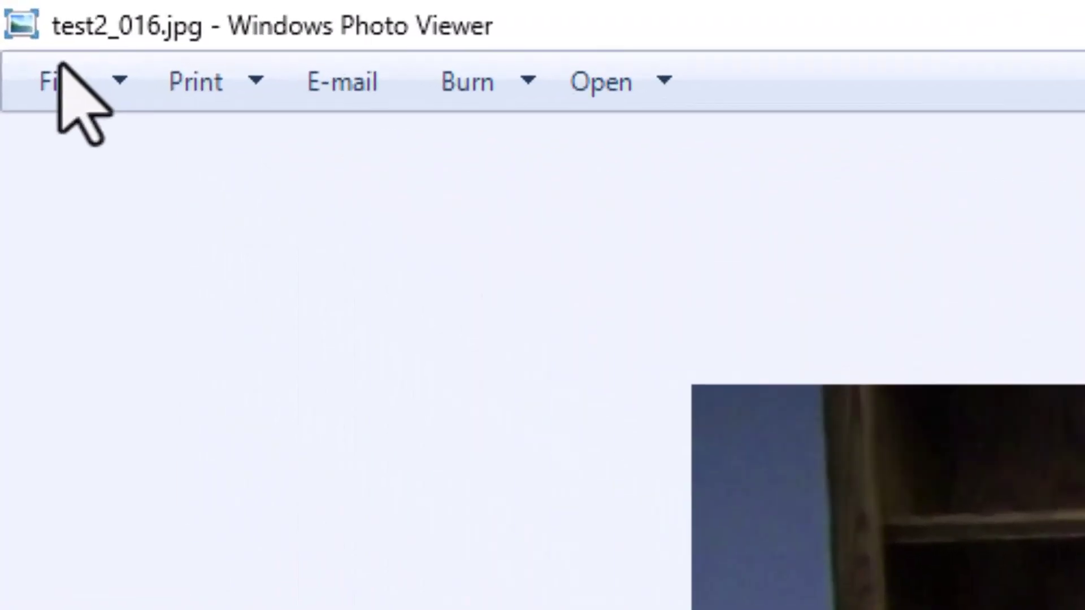
{"action": "left_click", "coordinate": [569, 597]}
{"action": "left_click", "coordinate": [569, 597]}
{"action": "left_click", "coordinate": [569, 597]}
{"action": "left_click", "coordinate": [570, 597]}
{"action": "left_click", "coordinate": [570, 596]}
{"action": "left_click", "coordinate": [569, 596]}
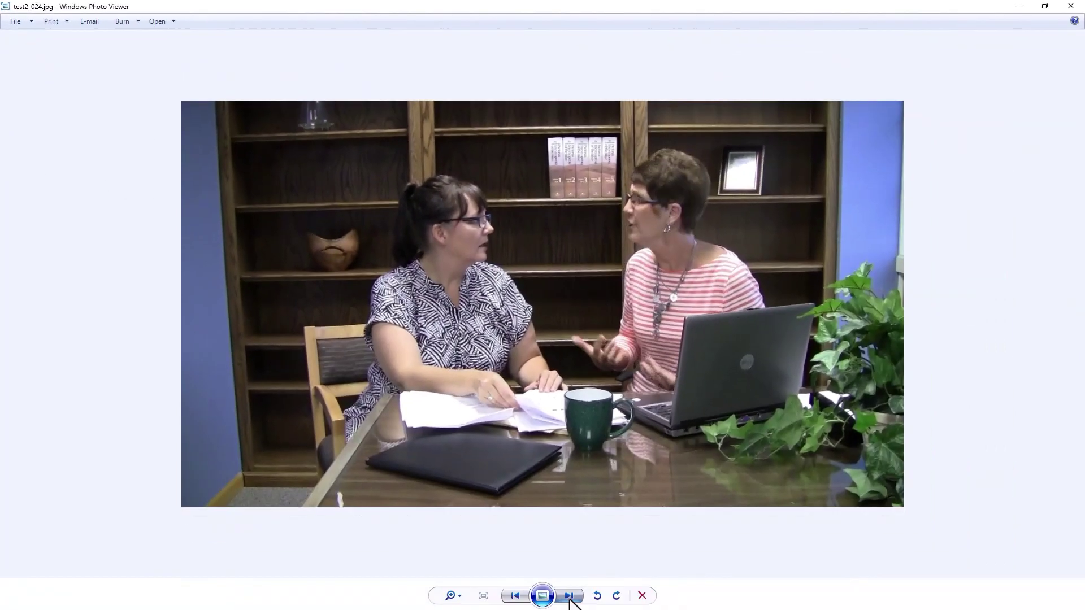
{"action": "left_click", "coordinate": [569, 596]}
{"action": "left_click", "coordinate": [569, 597]}
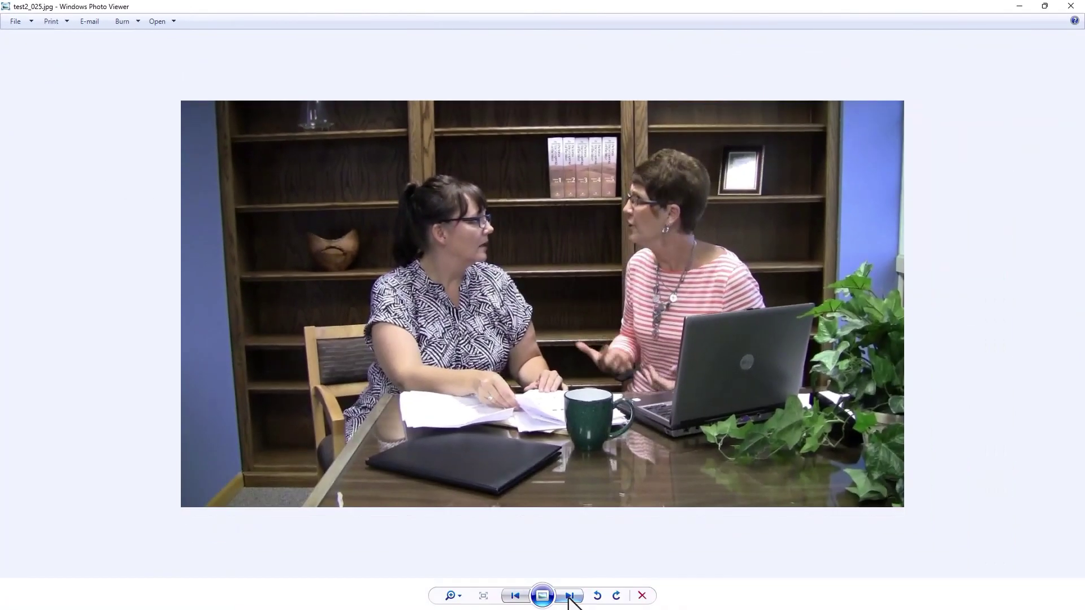
{"action": "left_click", "coordinate": [569, 597]}
{"action": "left_click", "coordinate": [570, 596]}
{"action": "left_click", "coordinate": [569, 597]}
{"action": "left_click", "coordinate": [570, 597]}
{"action": "left_click", "coordinate": [569, 597]}
{"action": "left_click", "coordinate": [569, 597]}
{"action": "left_click", "coordinate": [568, 596]}
{"action": "left_click", "coordinate": [568, 597]}
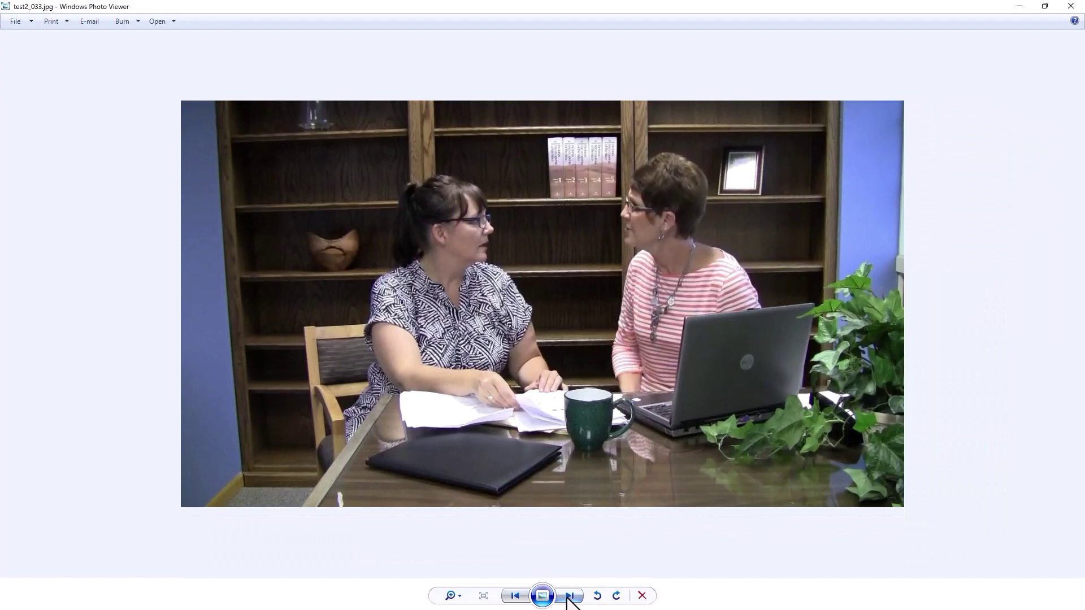
{"action": "left_click", "coordinate": [568, 597]}
{"action": "left_click", "coordinate": [568, 596]}
{"action": "left_click", "coordinate": [568, 597]}
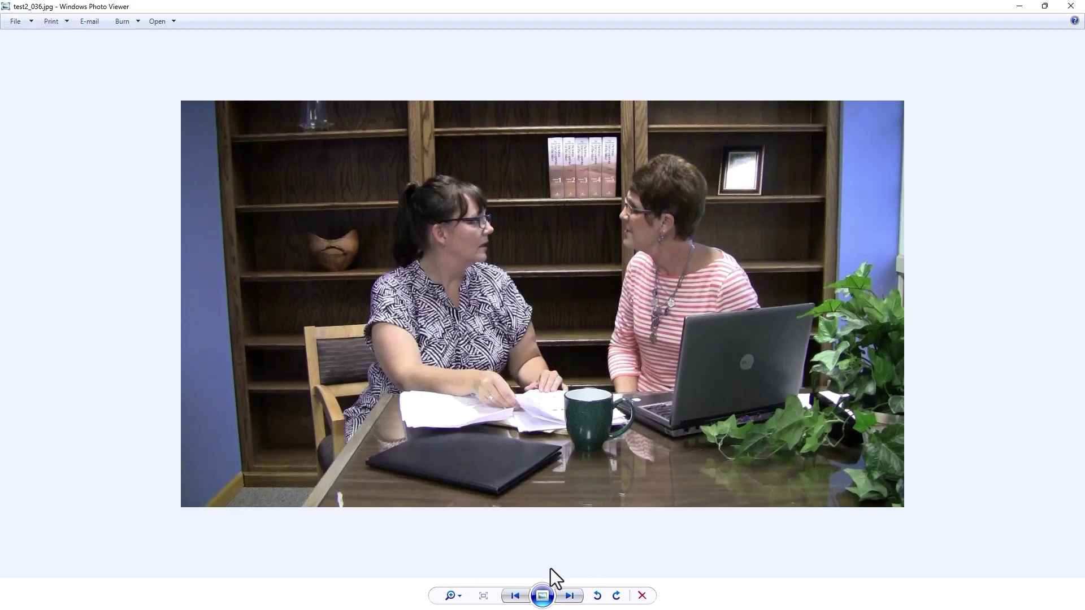
{"action": "left_click", "coordinate": [569, 596]}
{"action": "left_click", "coordinate": [569, 596]}
{"action": "left_click", "coordinate": [571, 596]}
{"action": "left_click", "coordinate": [571, 596]}
{"action": "left_click", "coordinate": [571, 597]}
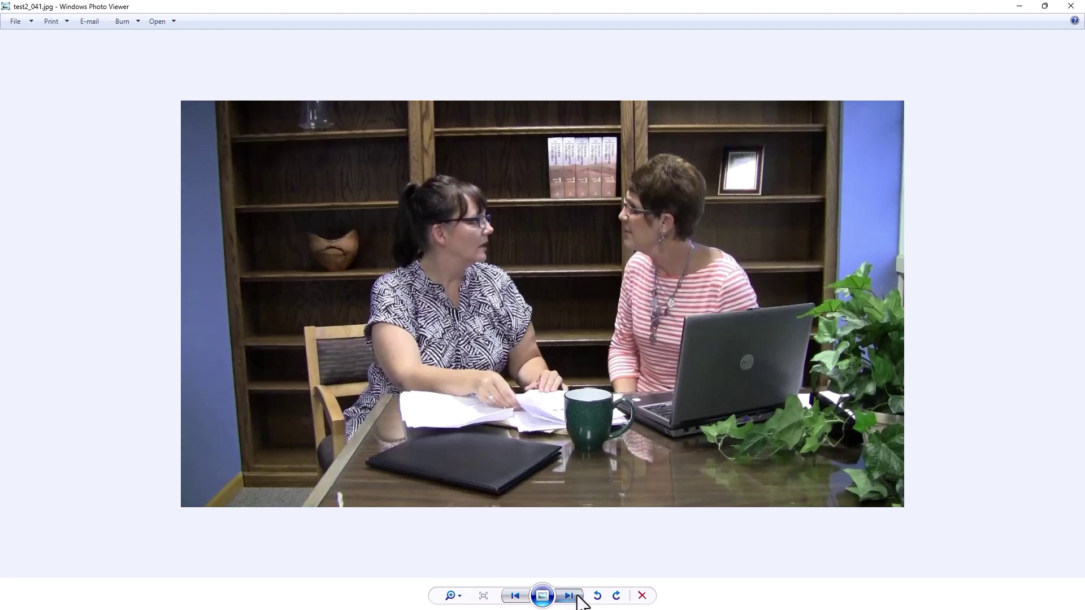
{"action": "left_click", "coordinate": [572, 596]}
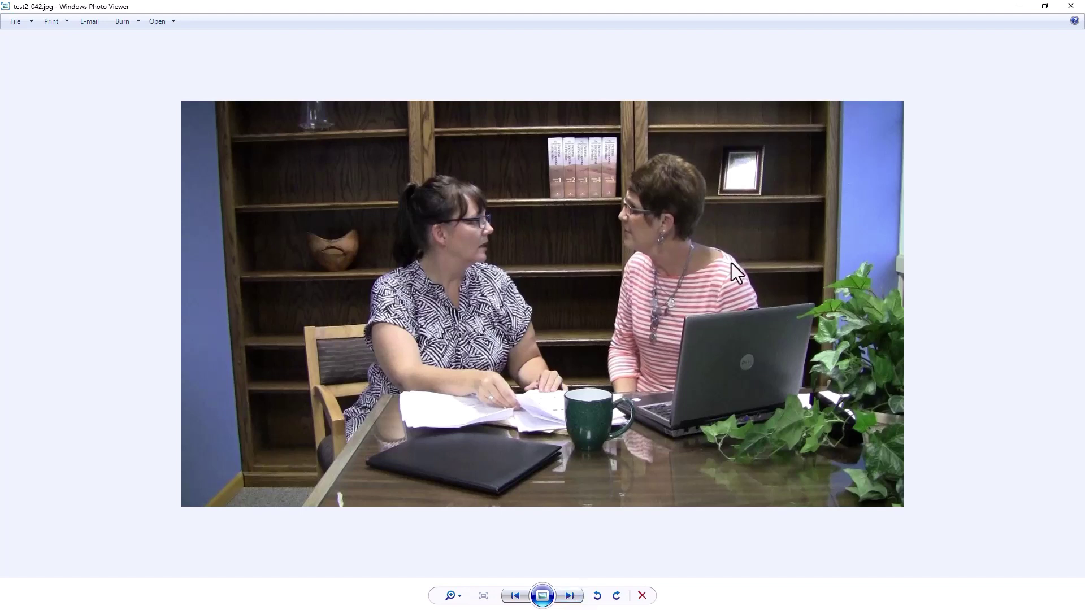
{"action": "left_click", "coordinate": [1071, 8]}
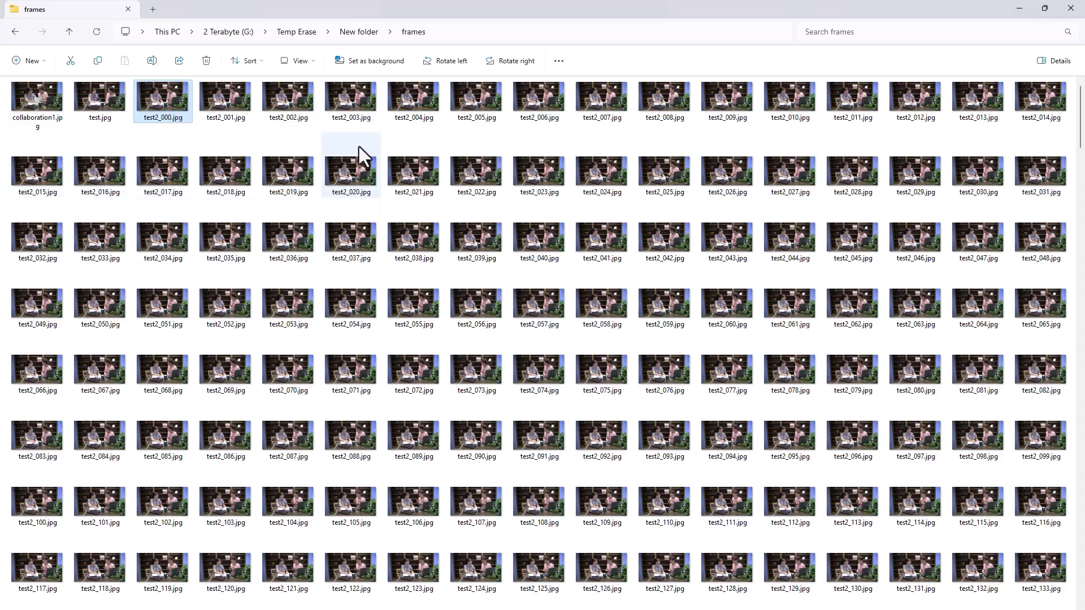
- Show the desktop and bring the PowerDirector editor back to the front
{"action": "key", "text": "super+d"}
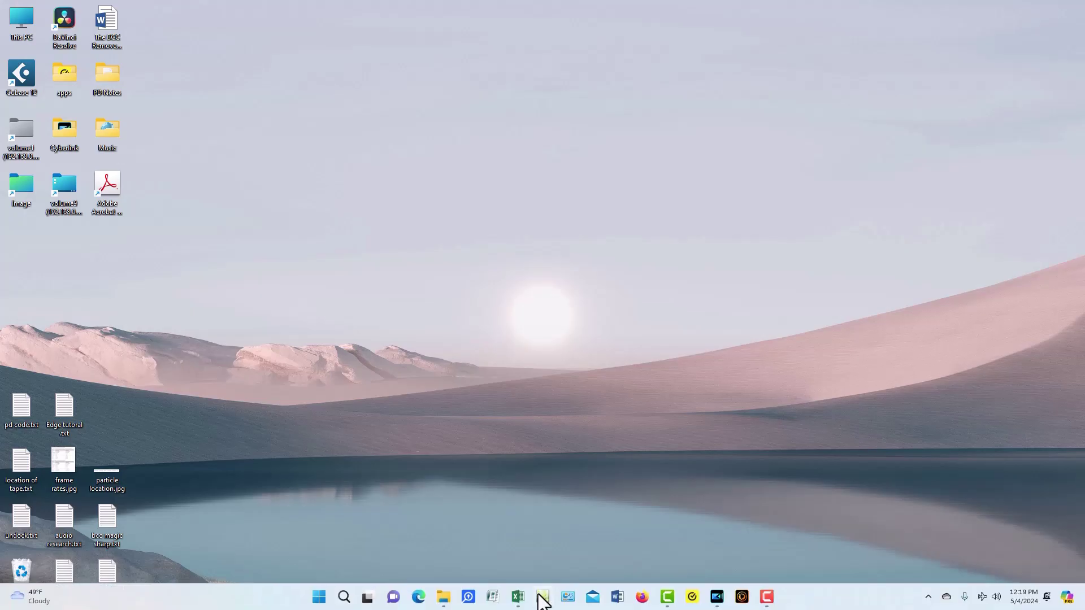
{"action": "left_click", "coordinate": [717, 597]}
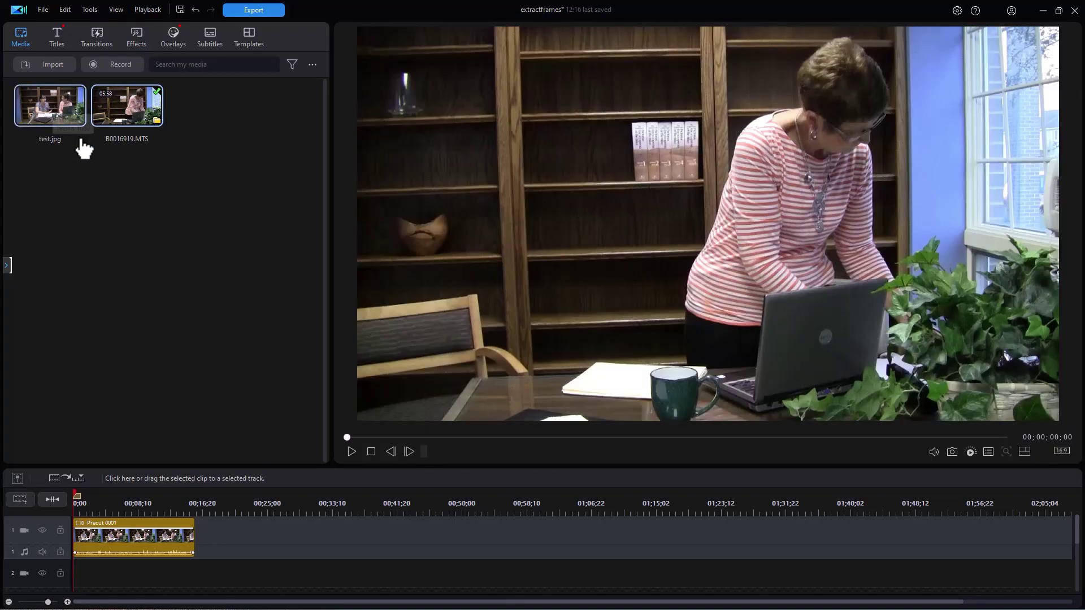
- Add B0016919.MTS after Precut 0001 and mark an export range starting about 01;29;15
{"action": "left_click", "coordinate": [132, 96]}
{"action": "left_click_drag", "start_coordinate": [136, 105], "coordinate": [249, 540]}
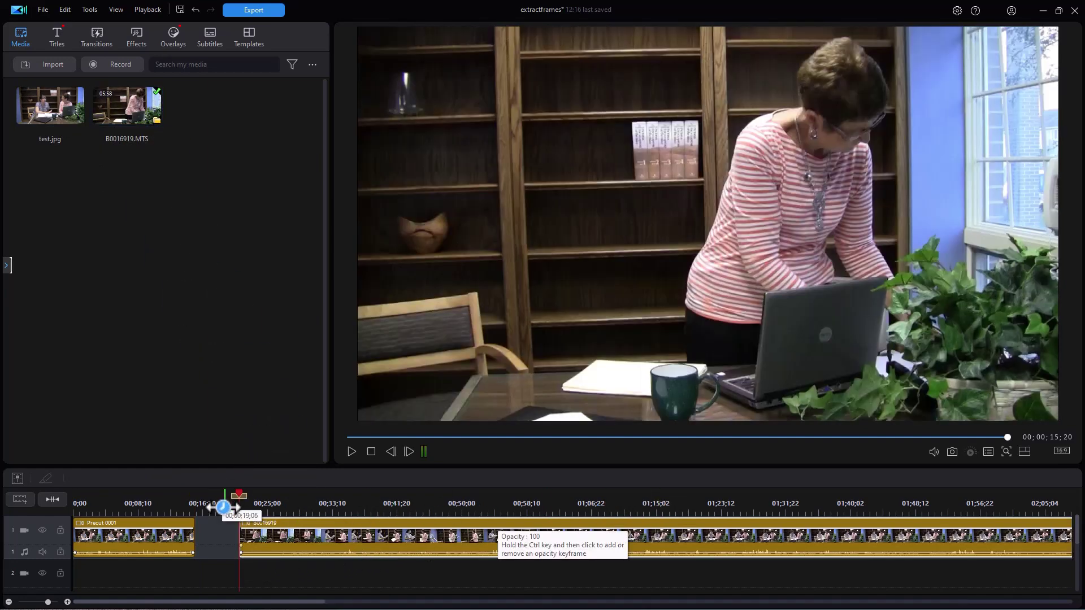
{"action": "left_click_drag", "start_coordinate": [243, 502], "coordinate": [771, 536]}
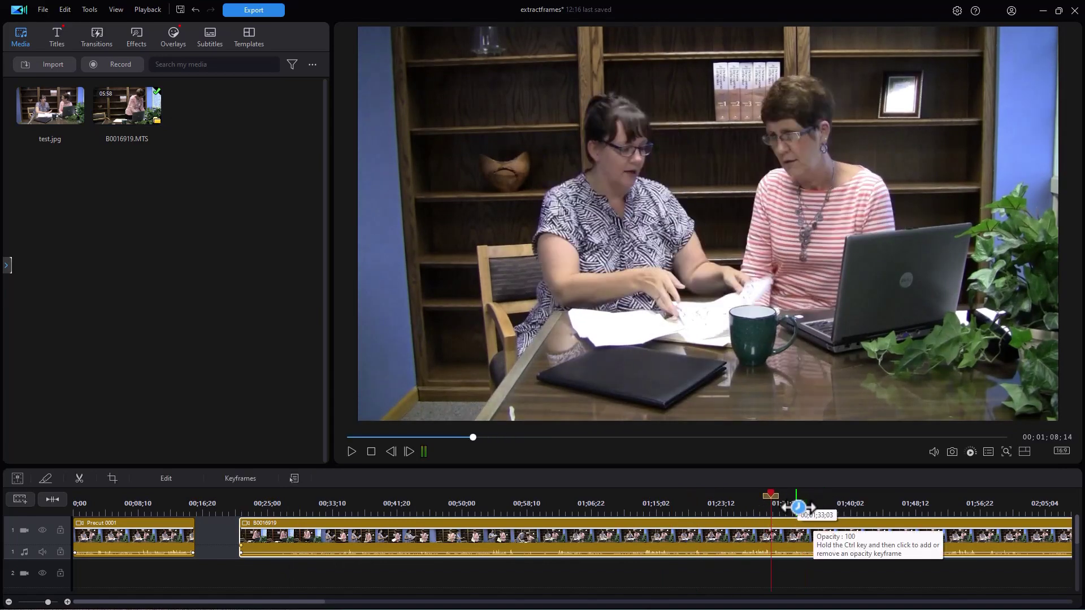
{"action": "left_click_drag", "start_coordinate": [654, 504], "coordinate": [632, 486]}
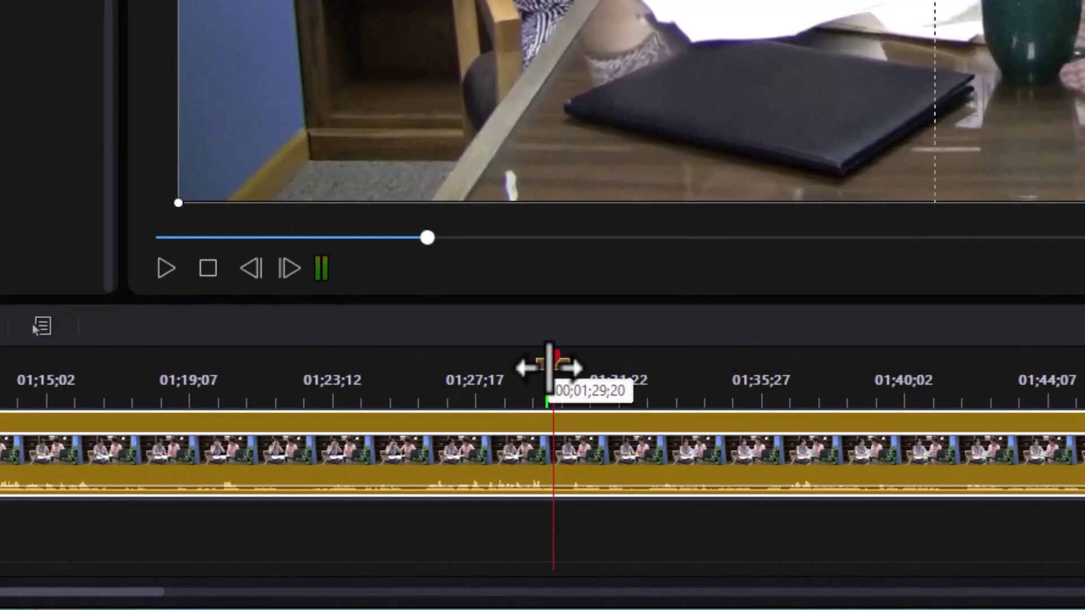
{"action": "mouse_move", "coordinate": [548, 367]}
{"action": "left_mouse_down"}
{"action": "mouse_move", "coordinate": [673, 374]}
{"action": "mouse_move", "coordinate": [683, 387]}
{"action": "mouse_move", "coordinate": [735, 390]}
{"action": "mouse_move", "coordinate": [749, 406]}
{"action": "left_mouse_up"}
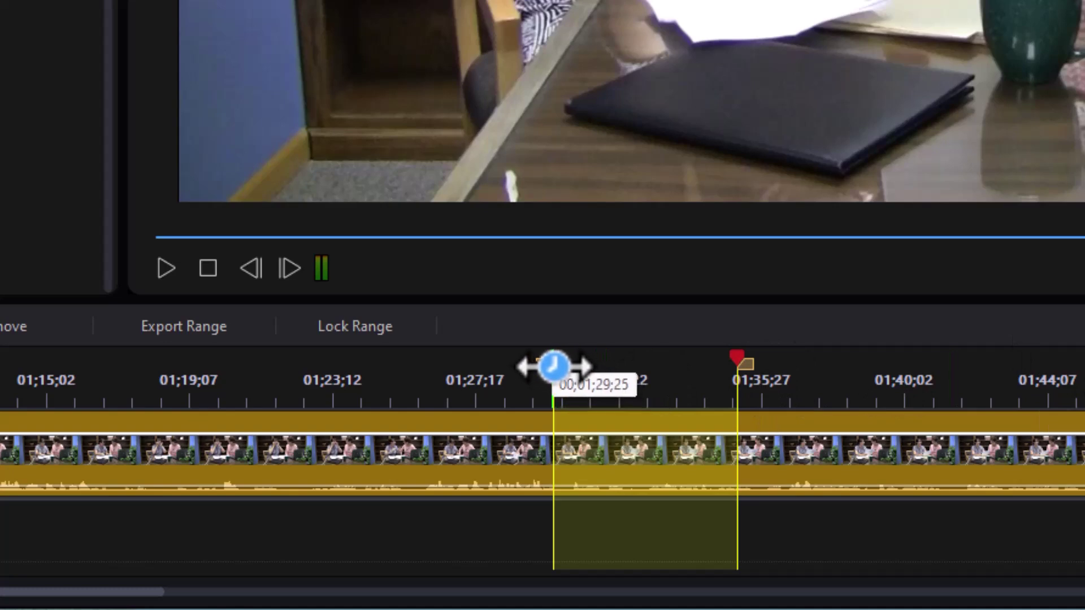
{"action": "scroll", "coordinate": [561, 373], "scroll_direction": "up", "scroll_amount": 3}
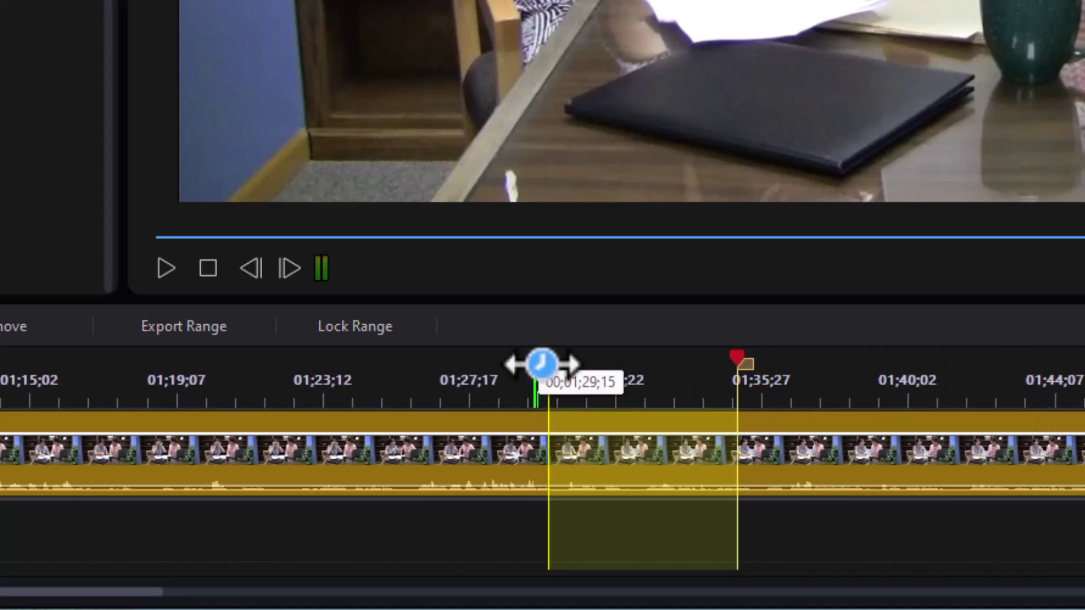
{"action": "left_click_drag", "start_coordinate": [533, 366], "coordinate": [571, 374]}
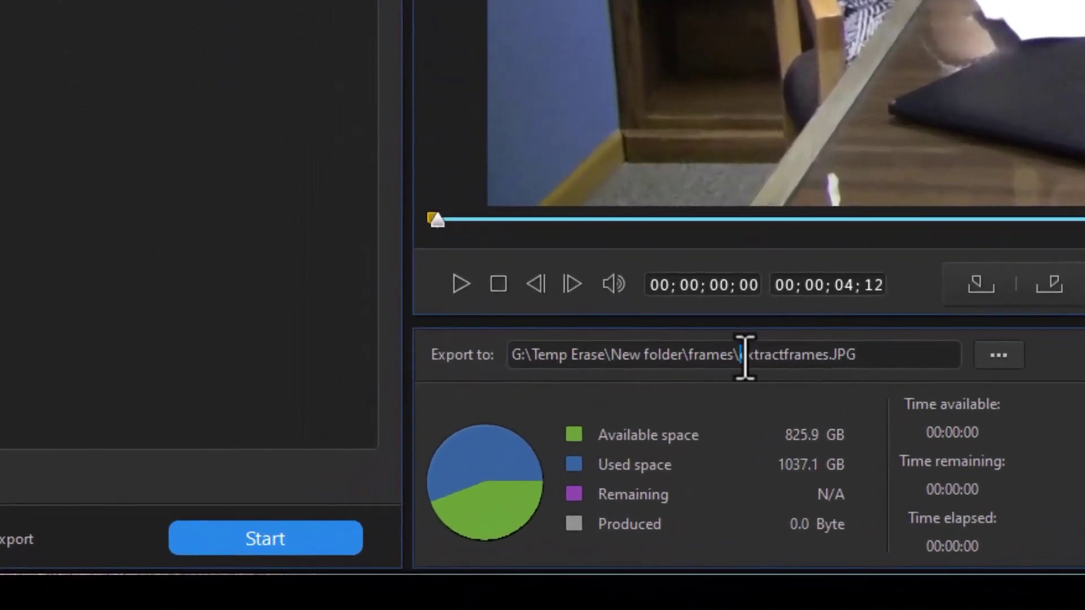
- Replace the export name extractframes with abc and produce the abc JPG sequence
{"action": "left_click_drag", "start_coordinate": [444, 510], "coordinate": [477, 510]}
{"action": "left_click_drag", "start_coordinate": [815, 357], "coordinate": [836, 356]}
{"action": "key", "text": "BackSpace"}
{"action": "type", "text": "ab"}
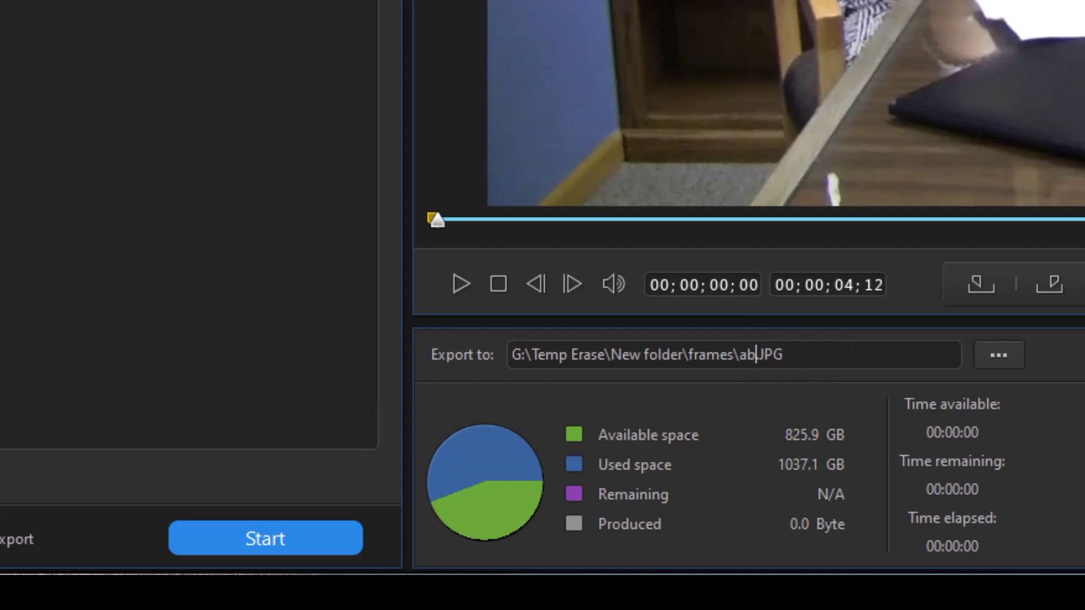
{"action": "type", "text": "e"}
{"action": "key", "text": "BackSpace"}
{"action": "type", "text": "c"}
{"action": "left_click", "coordinate": [264, 540]}
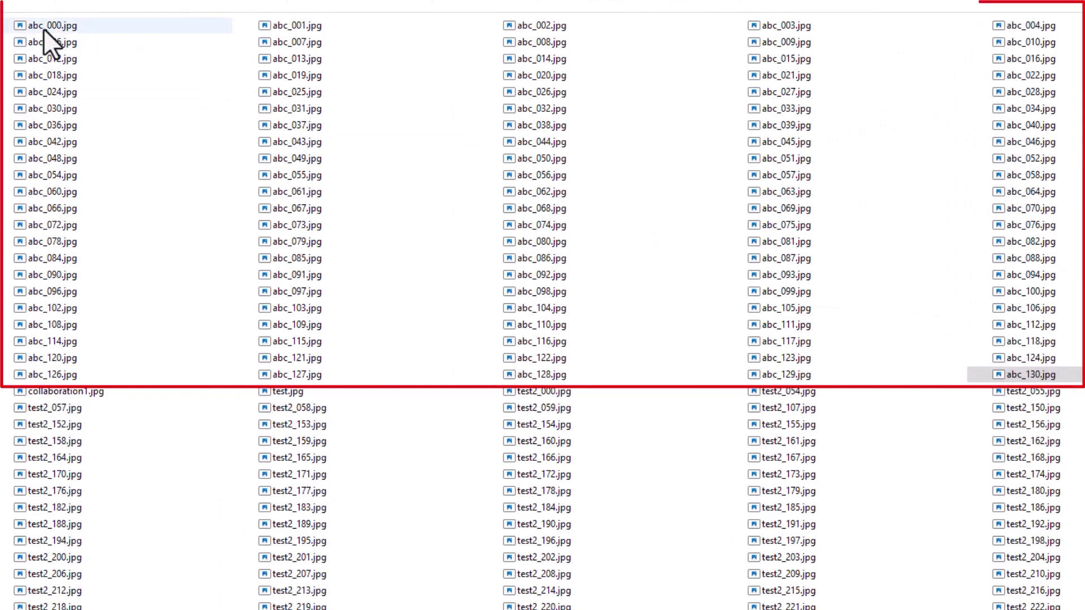
- Select abc_130.jpg to confirm the abc_000–abc_130 frames follow the test2 images in the frames folder
{"action": "left_click", "coordinate": [1027, 376]}
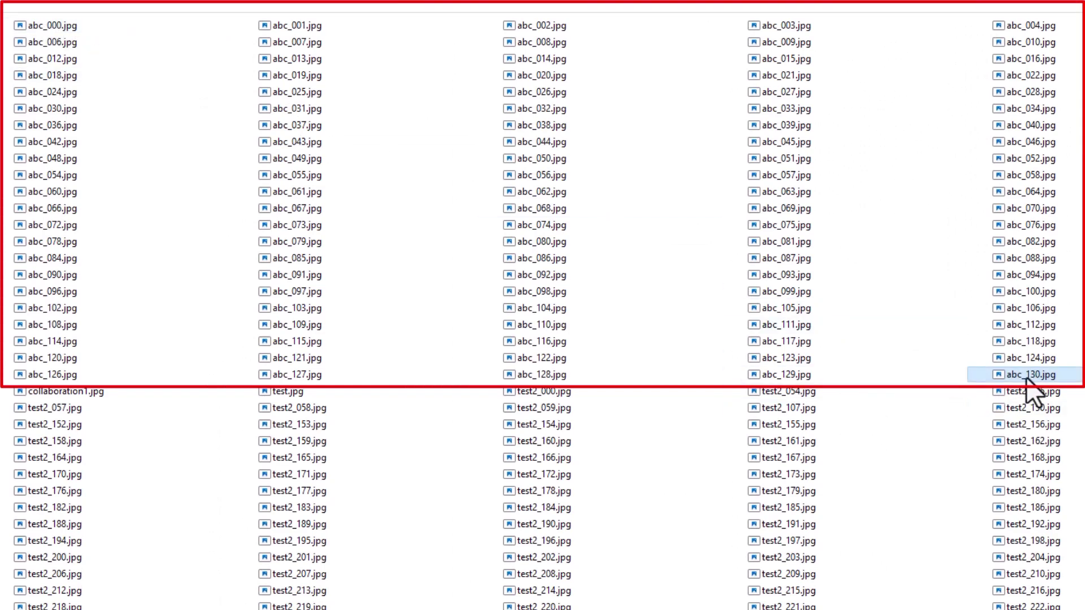